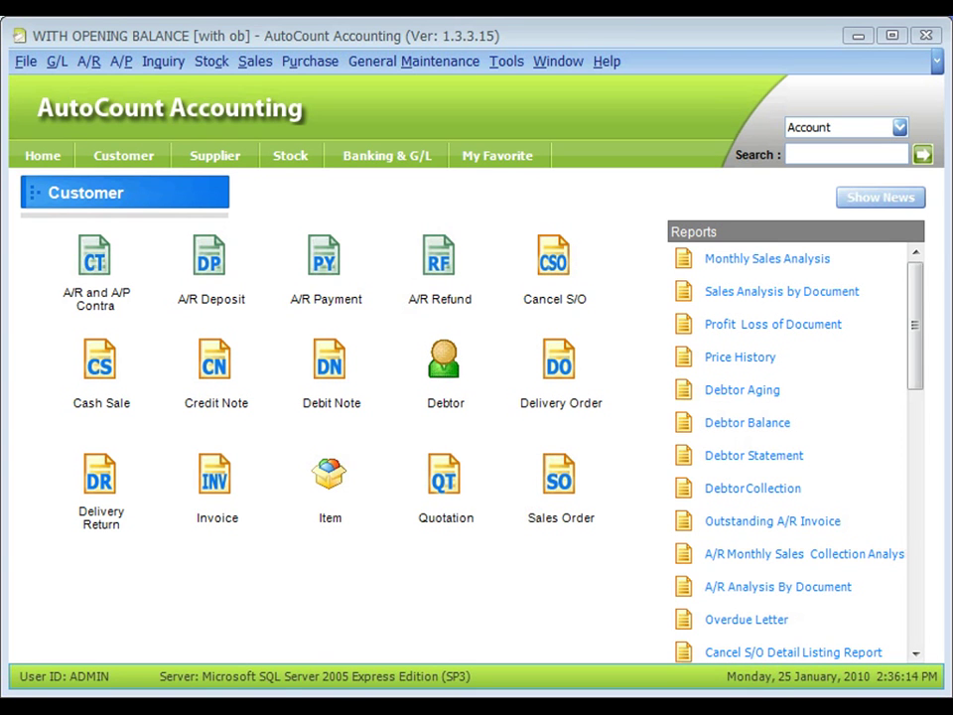
Step: Enable the Multi-Currency module in the account book's module settings
click(502, 63)
click(615, 444)
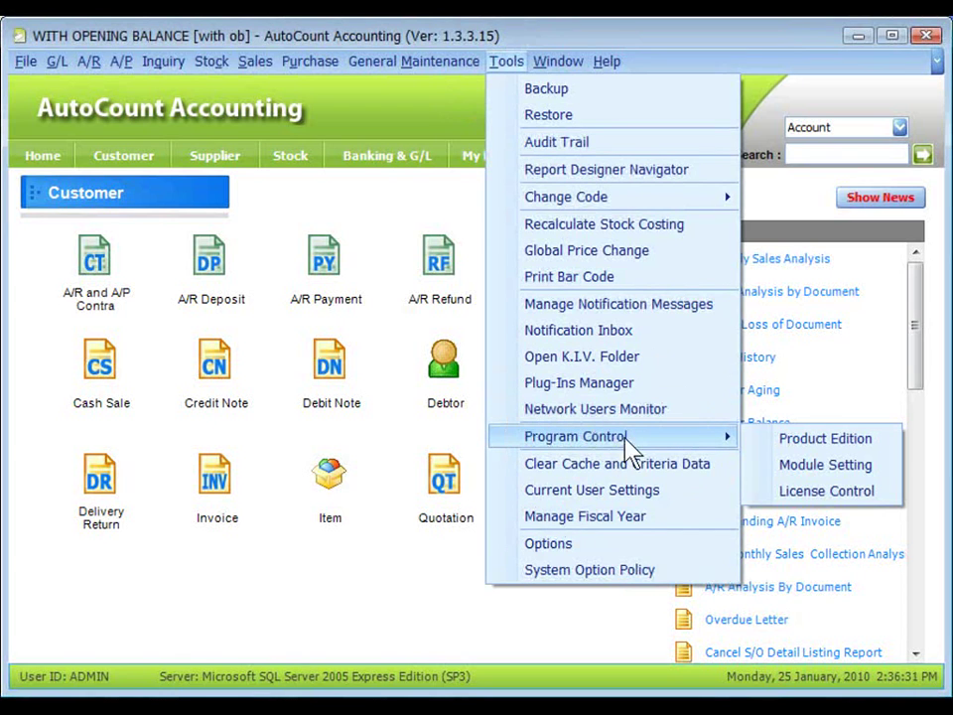
click(839, 484)
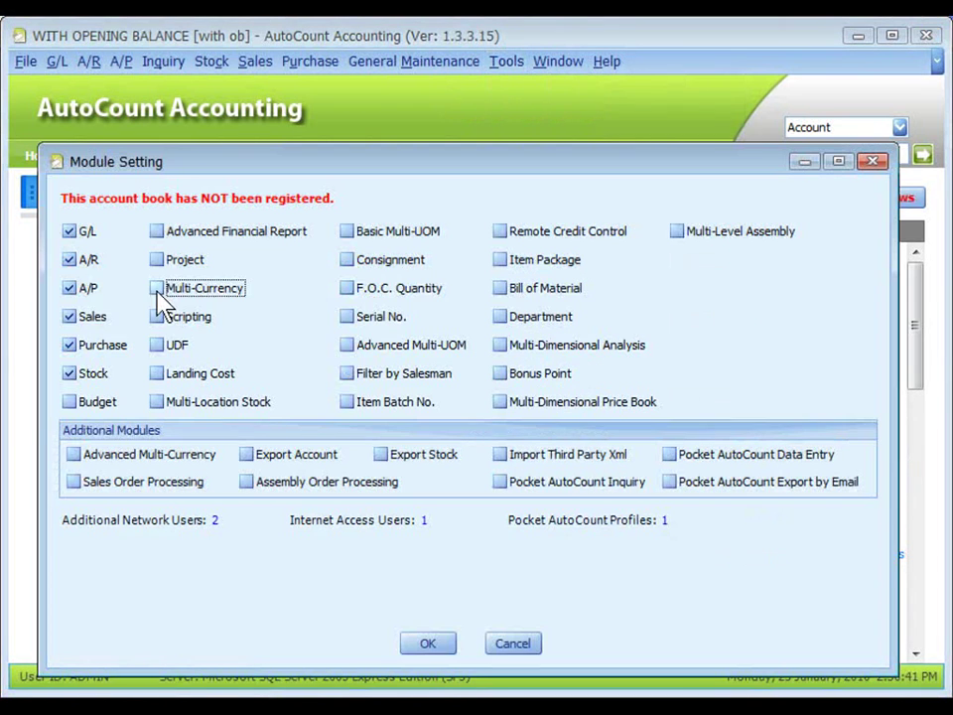
click(158, 292)
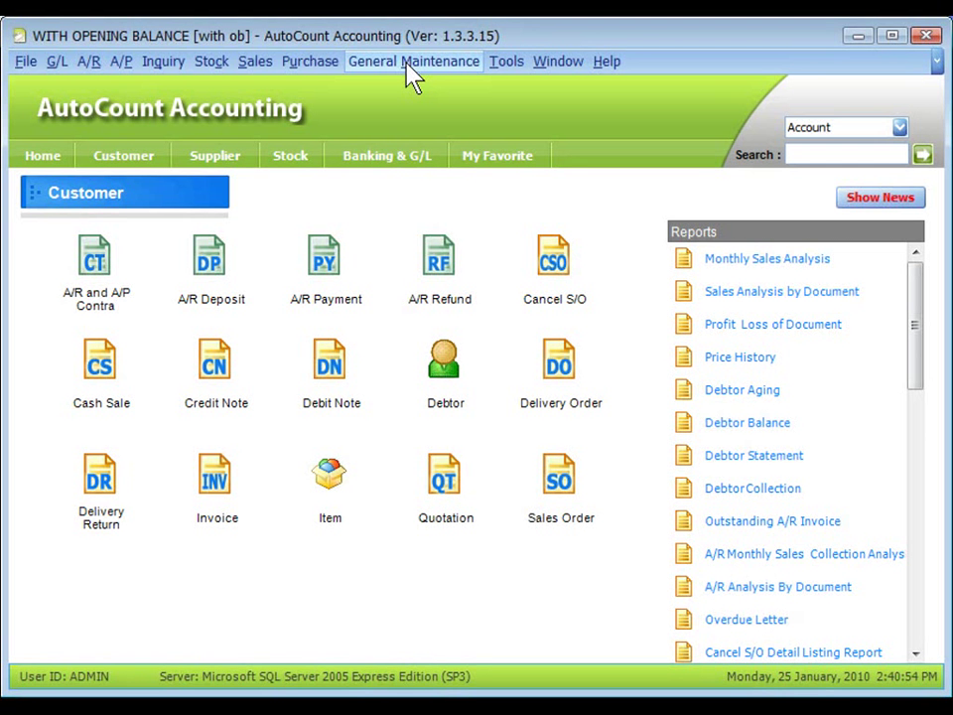
Step: Start a new currency record in Currency Maintenance with code USD and symbol USD
click(412, 62)
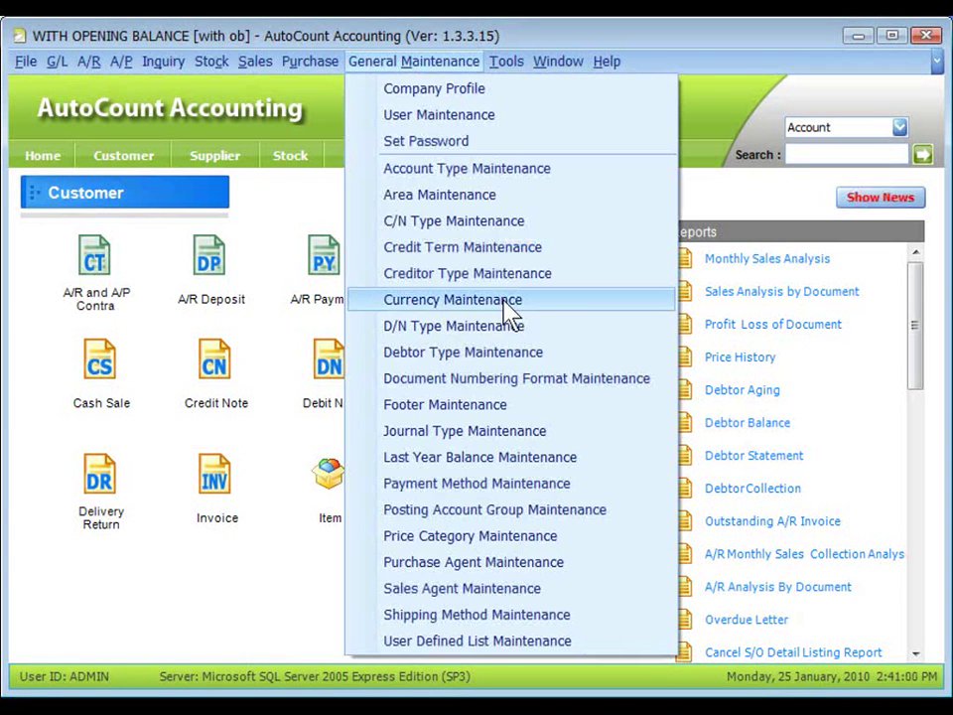
click(562, 316)
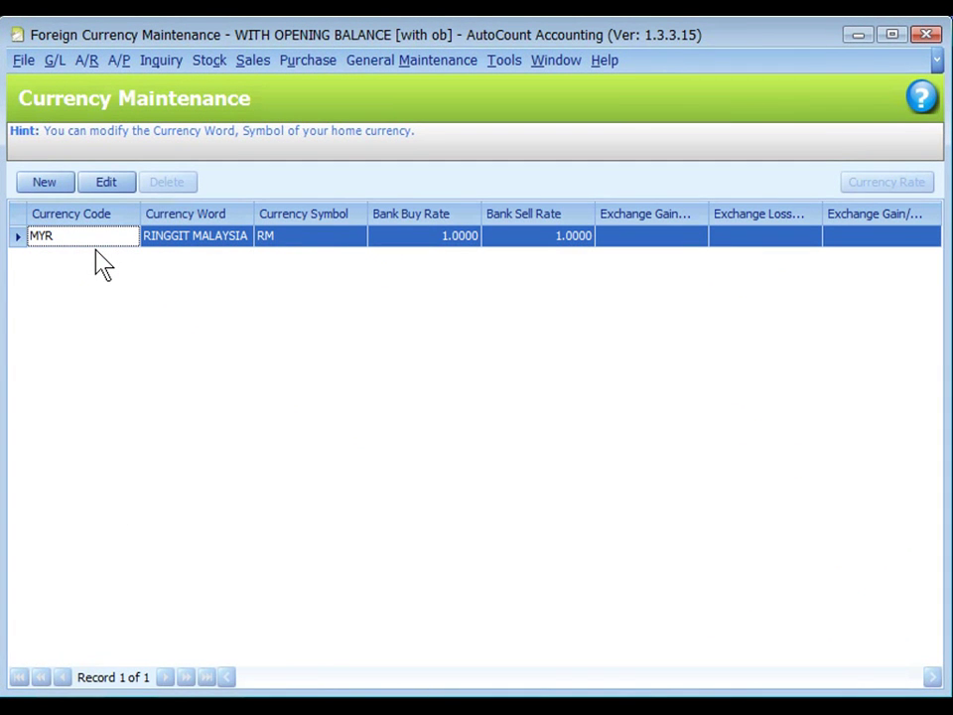
click(43, 193)
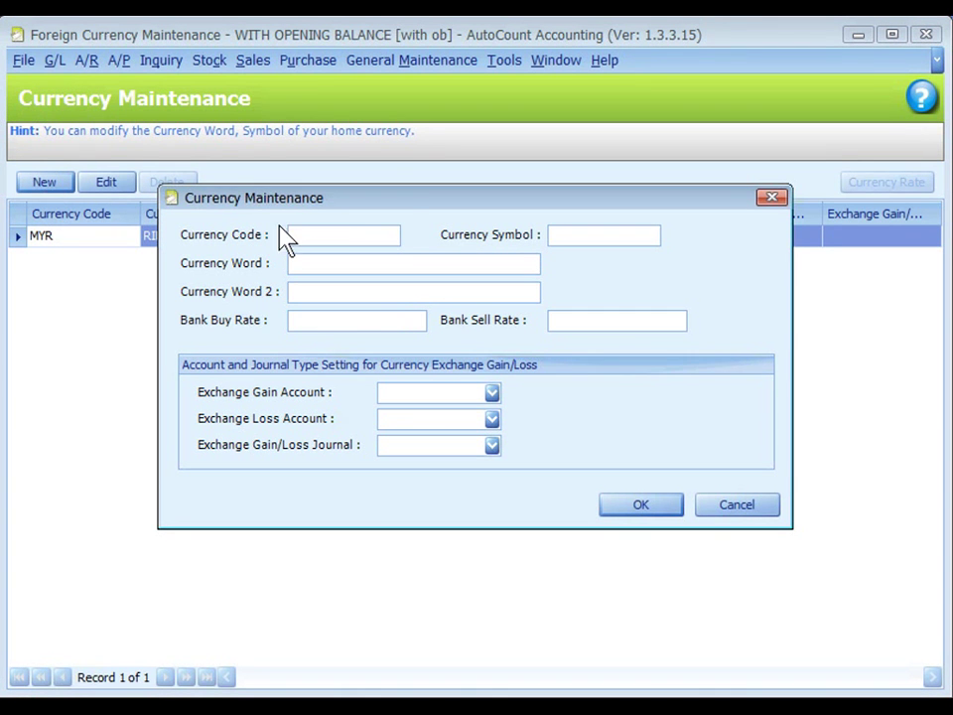
click(307, 231)
text(USD)
key(Tab)
text(USD)
click(590, 236)
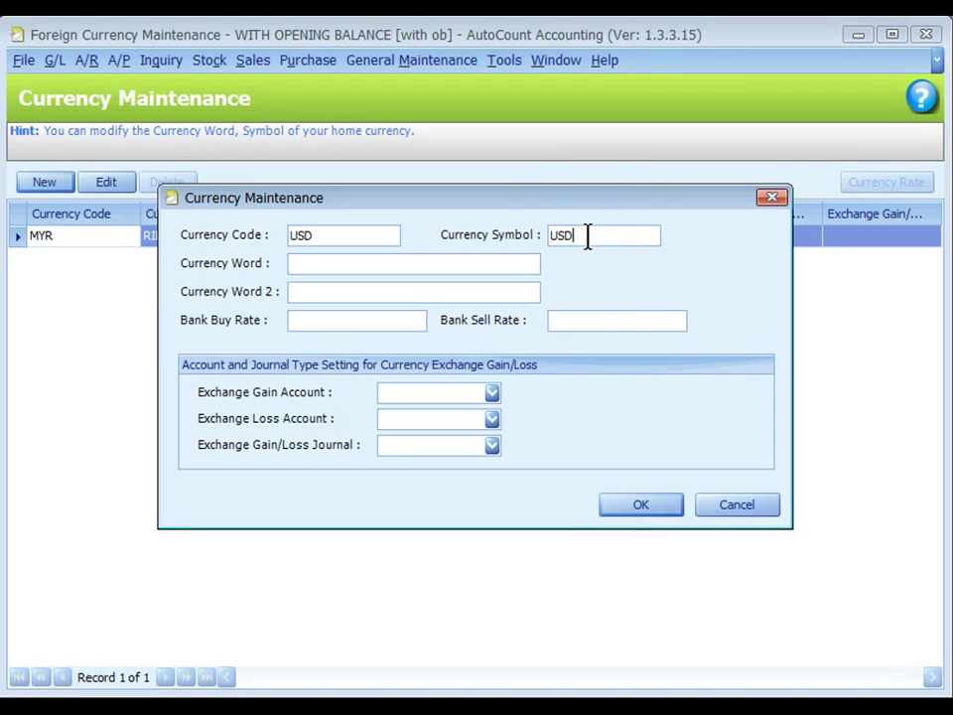
Step: Set the new currency's word to US DOLLAR, its bank buy rate to 3.50 and its bank sell rate to 3.55
click(343, 265)
text(US DOLLAR)
click(364, 322)
text(3.50000)
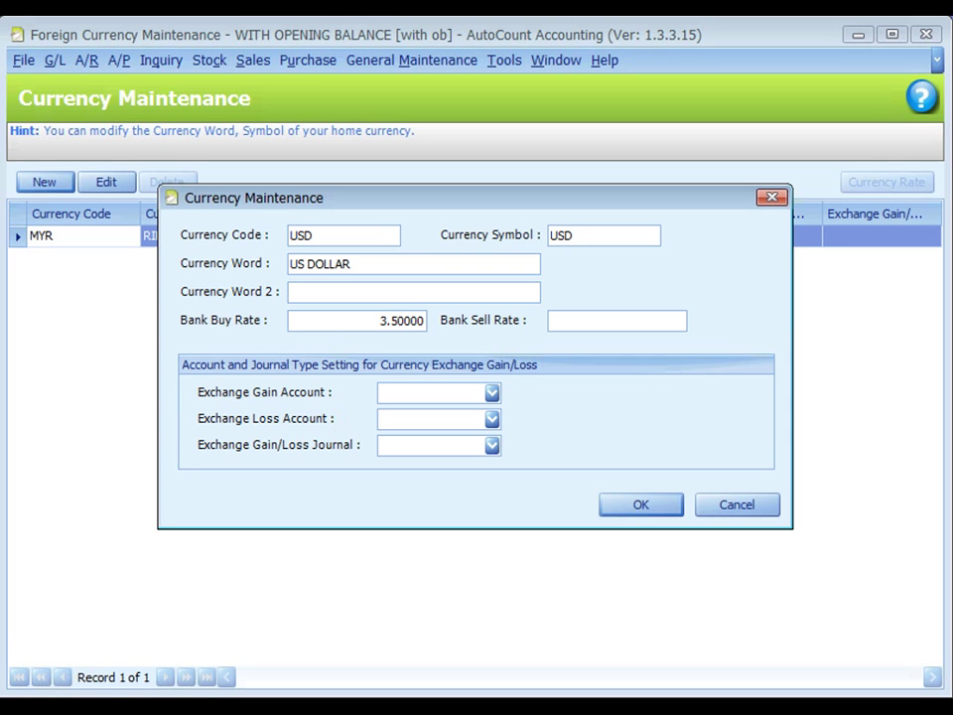
click(617, 323)
text(3.55)
click(542, 417)
Step: Assign exchange gain account 530-0000, exchange loss account 908-0000 and the GENERAL journal to USD, and save the currency
click(466, 395)
text(530-0000)
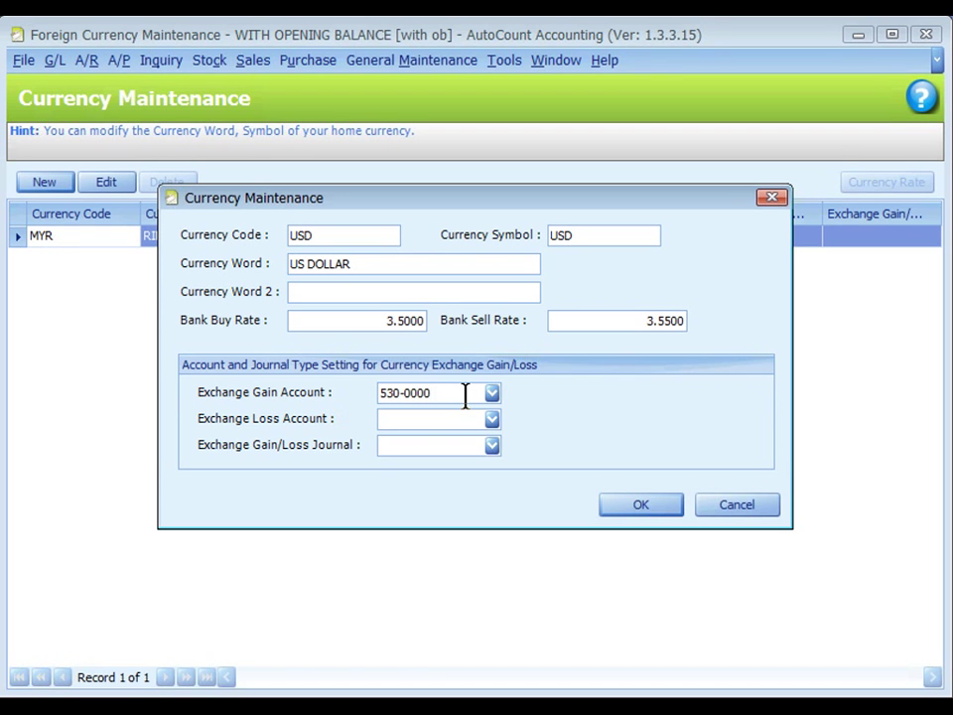
click(460, 419)
text(908-0000)
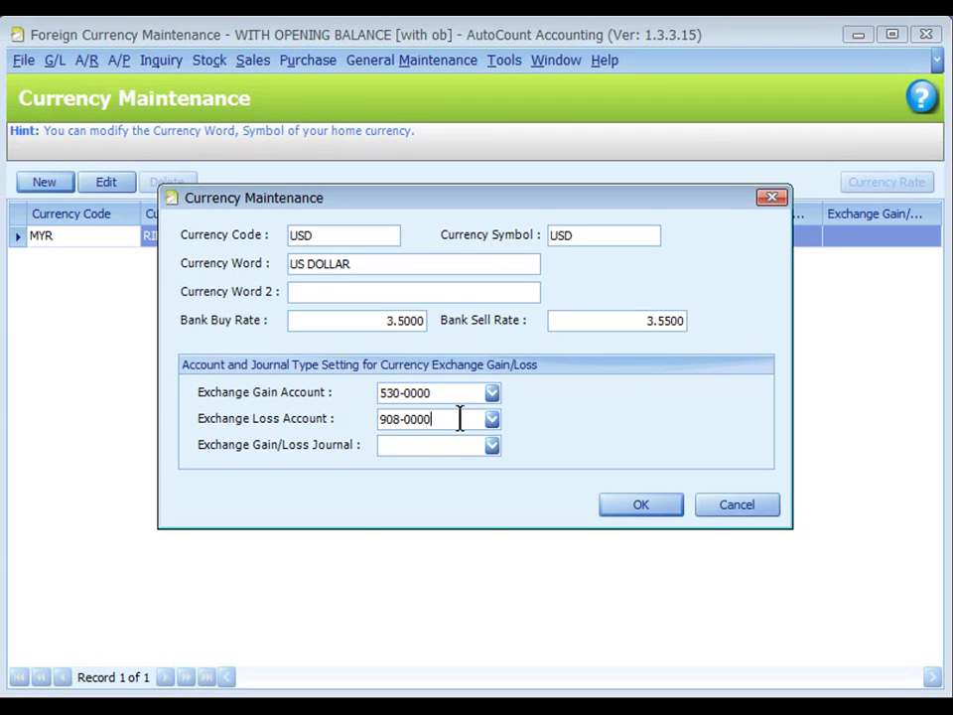
click(492, 447)
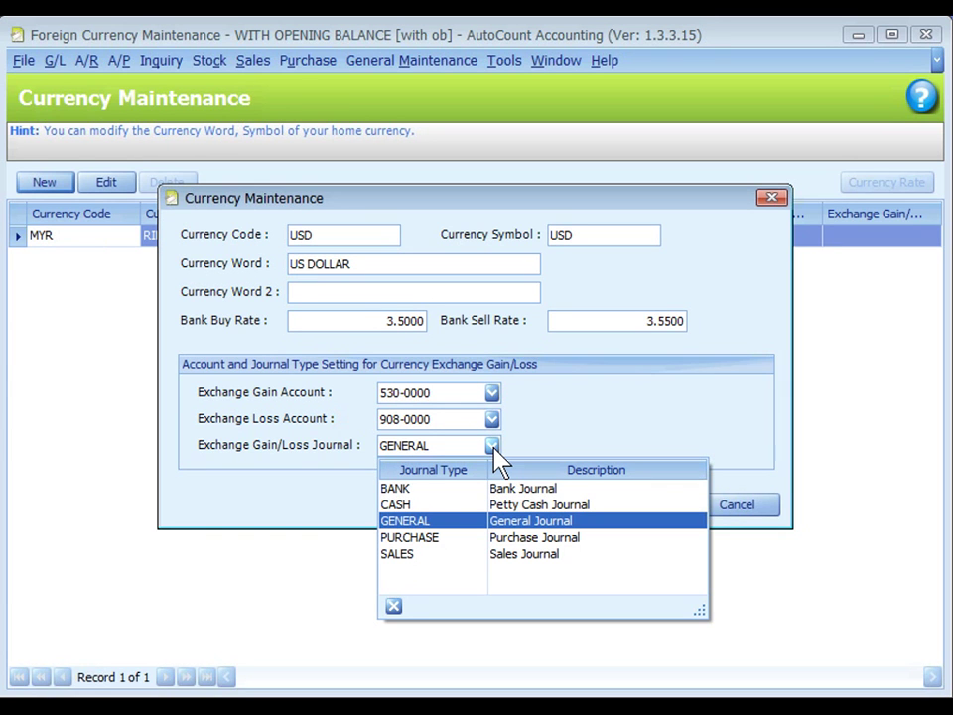
click(455, 522)
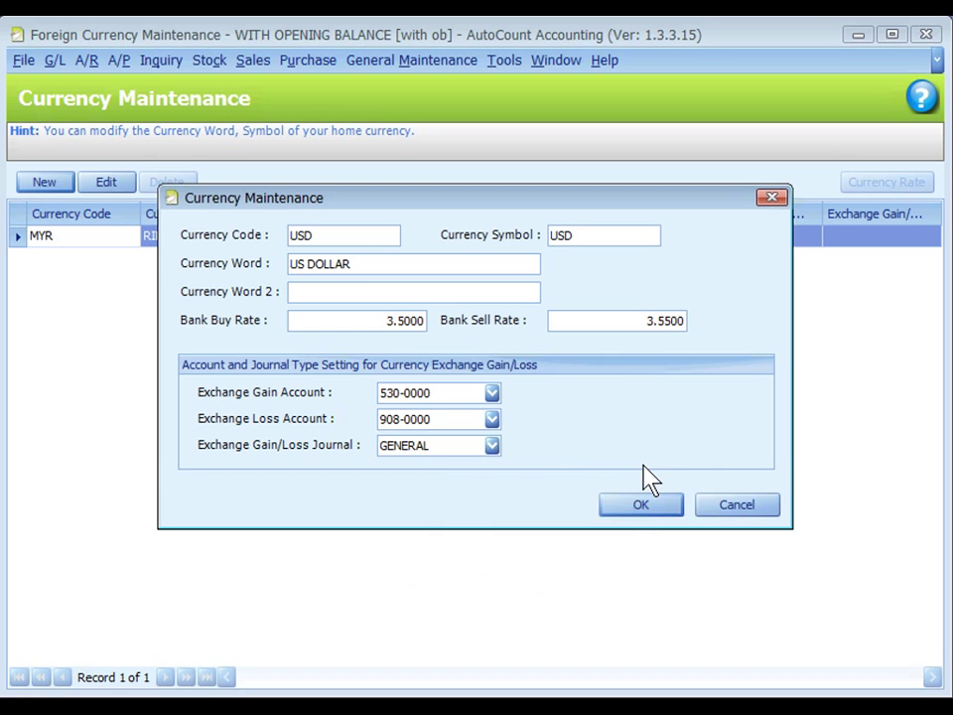
click(642, 508)
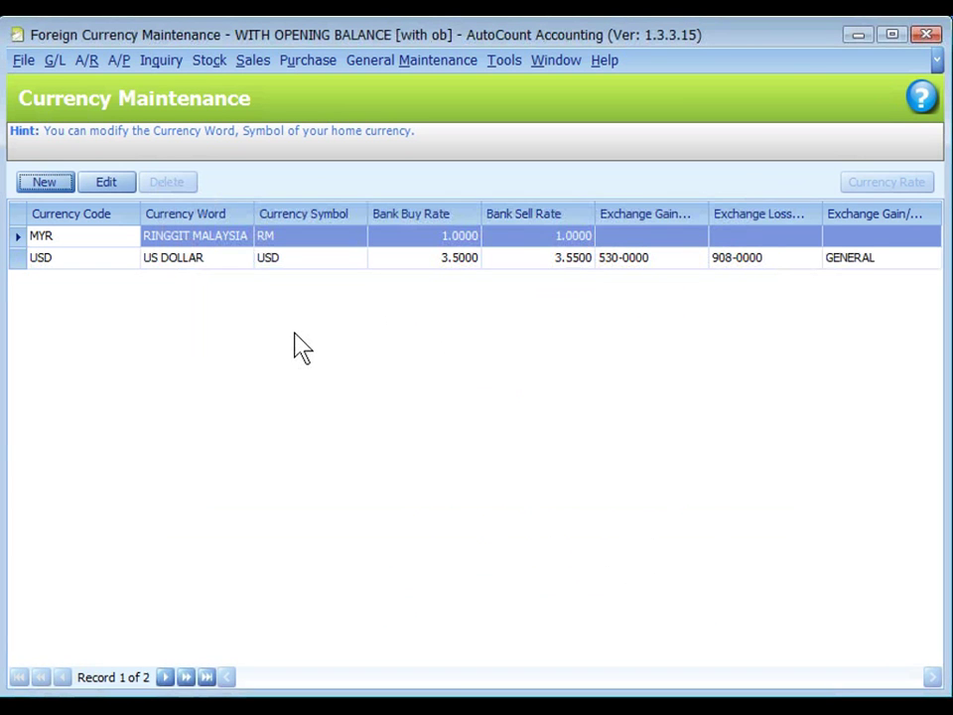
Step: Edit the MYR currency to use gain account 530-0000, loss account 908-0000 and the GENERAL journal, and save it
click(294, 236)
click(103, 183)
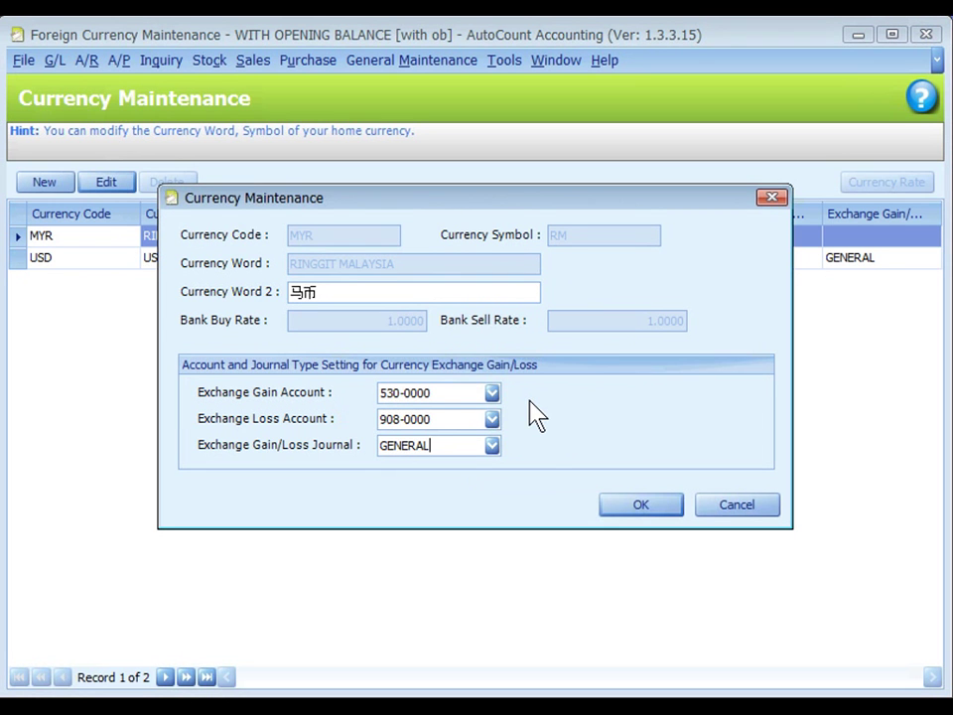
click(641, 505)
Step: Open the currency rate maintenance for USD and start adding a rate entry
click(201, 262)
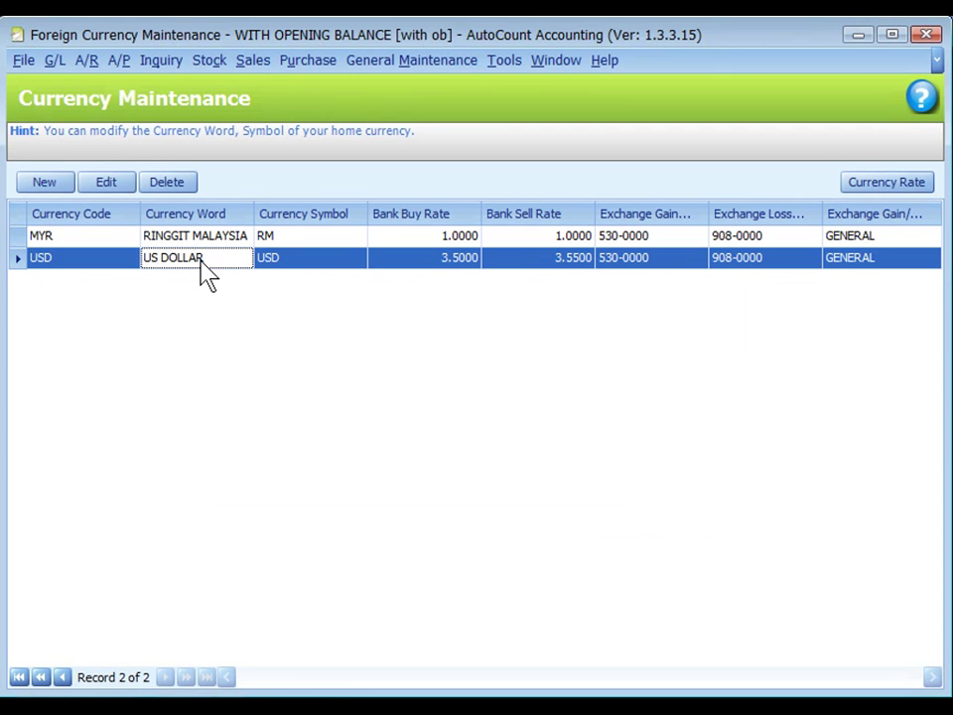
click(870, 188)
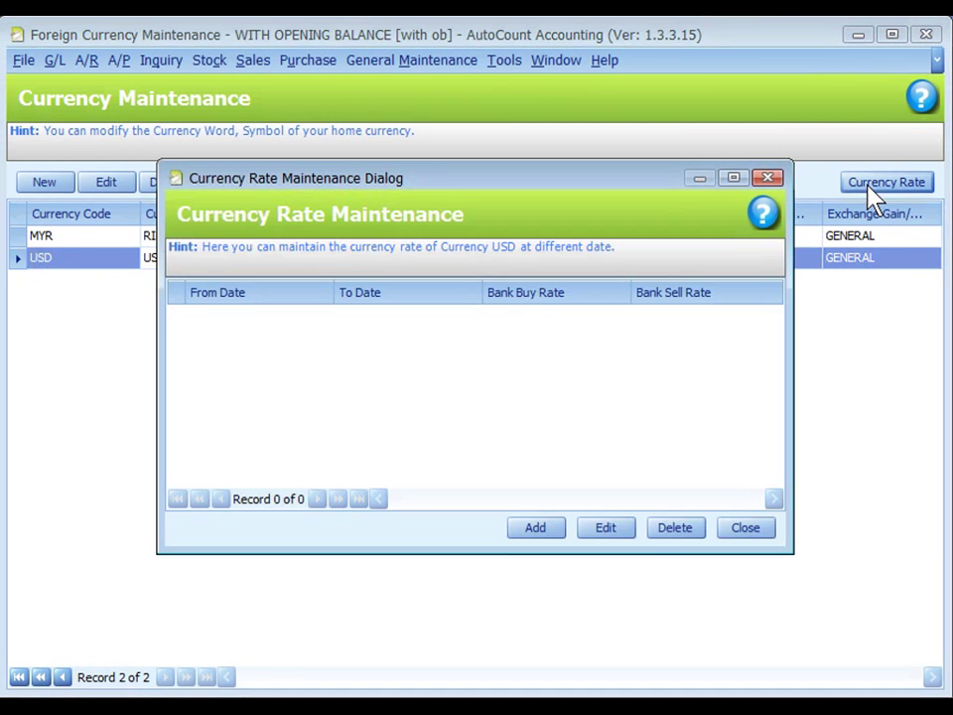
click(537, 528)
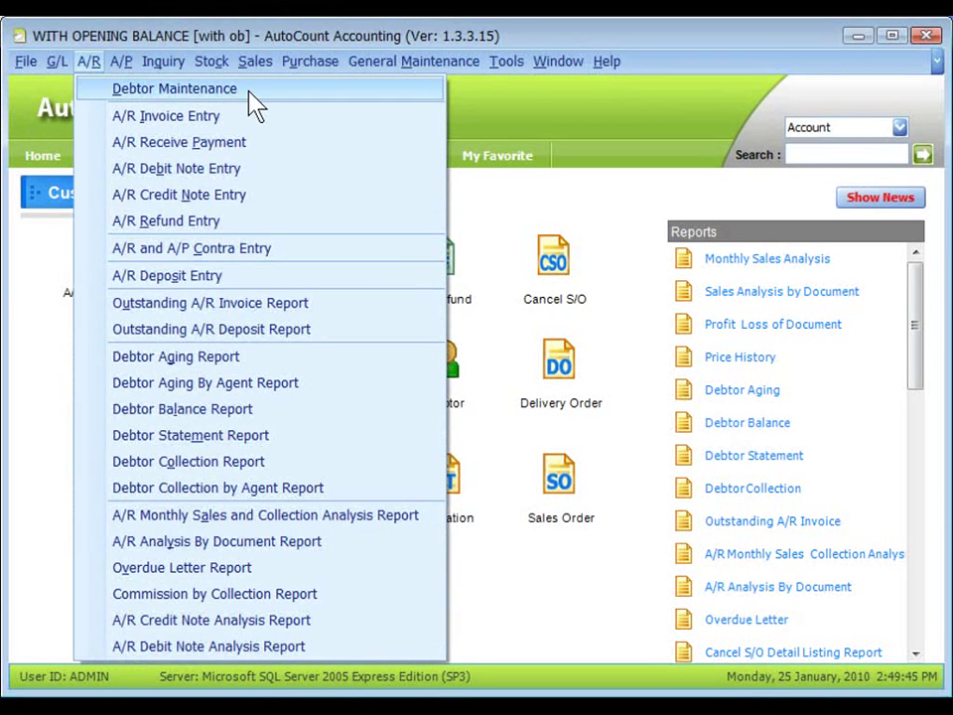
Step: Create and save a new debtor named USD DEBTOR with debtor type OSEAS and currency USD
click(252, 101)
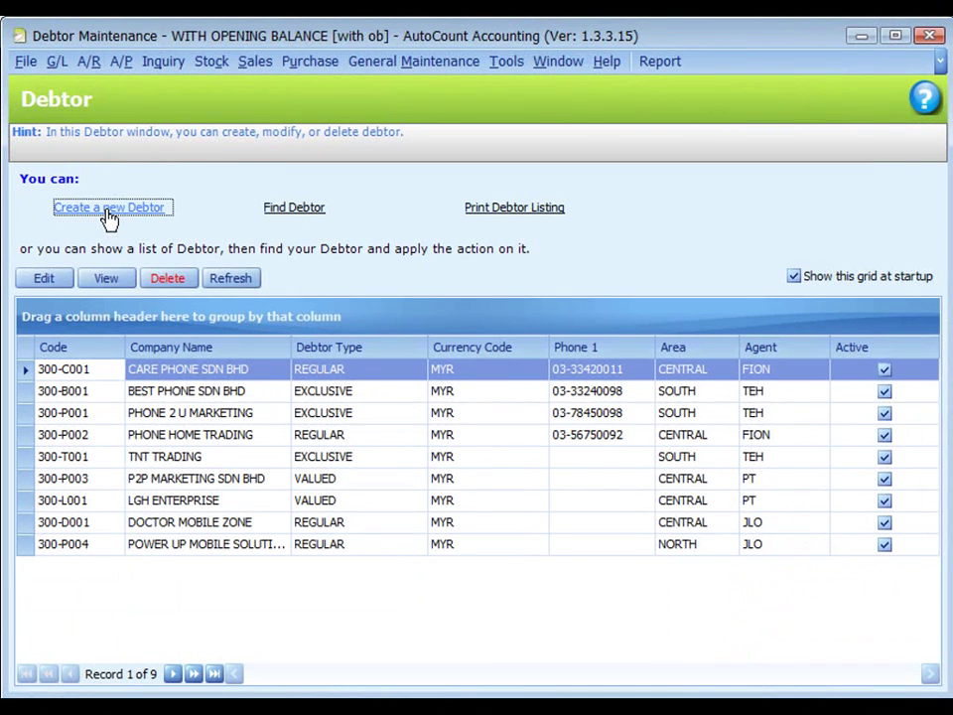
click(109, 208)
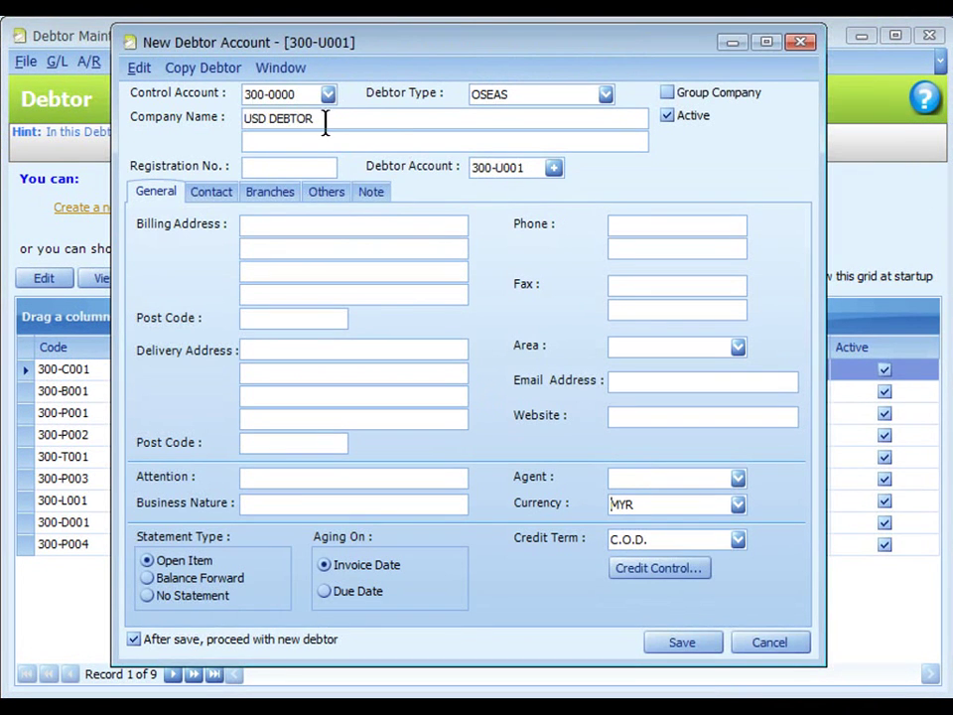
click(737, 505)
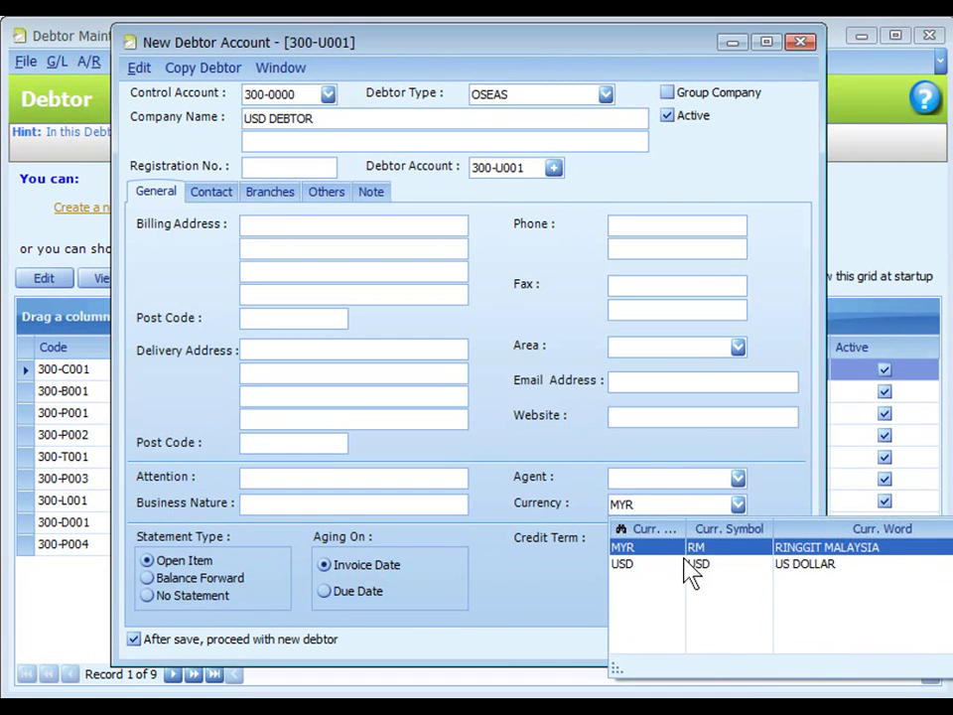
click(695, 565)
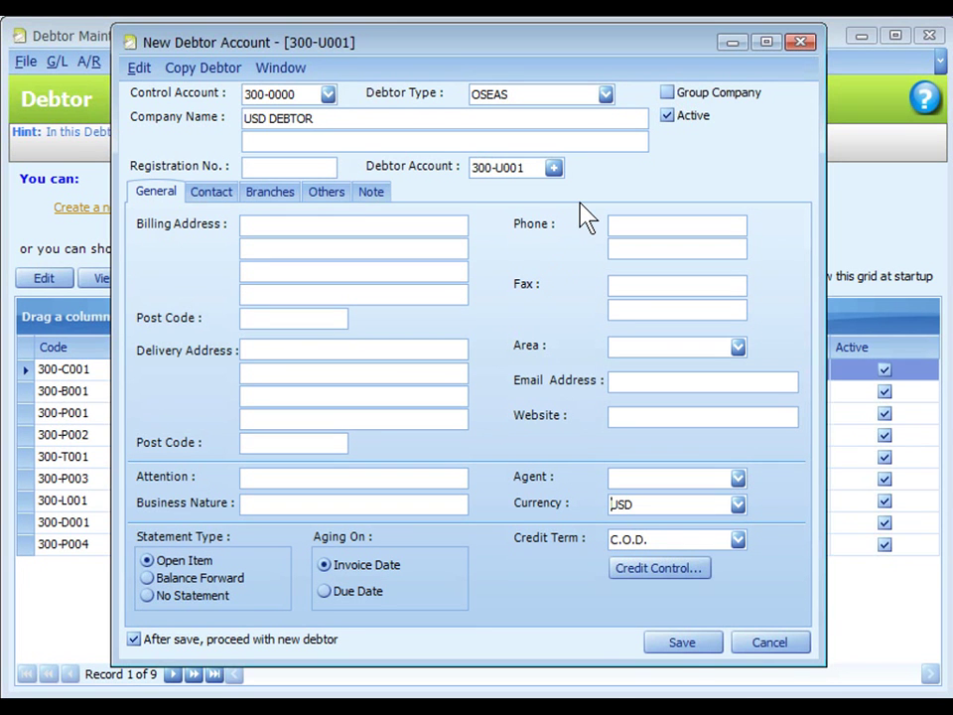
click(684, 645)
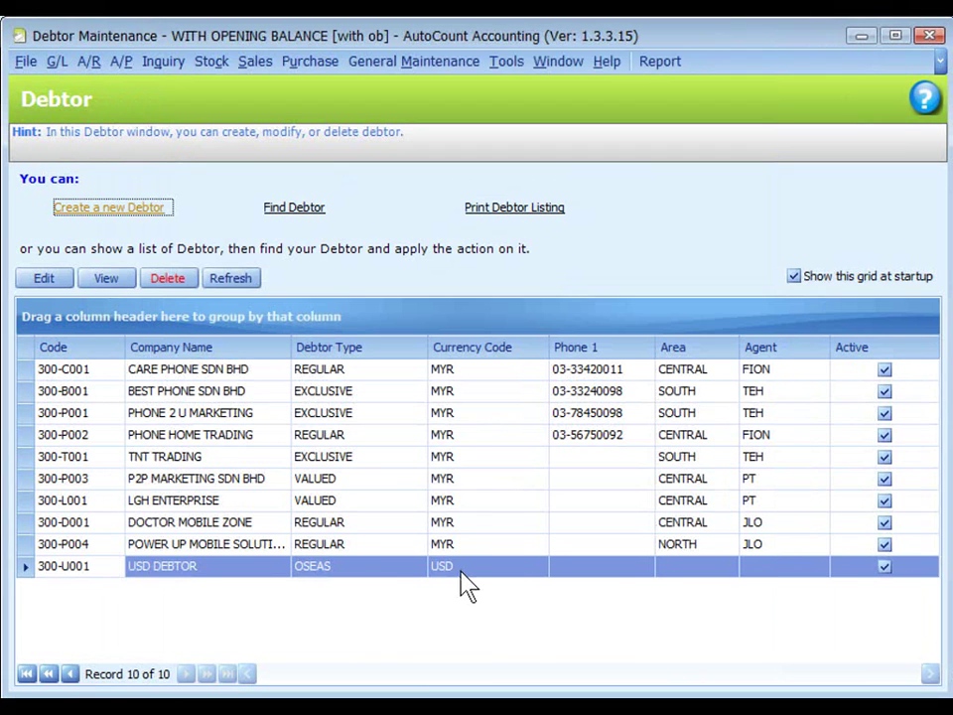
click(462, 573)
click(462, 573)
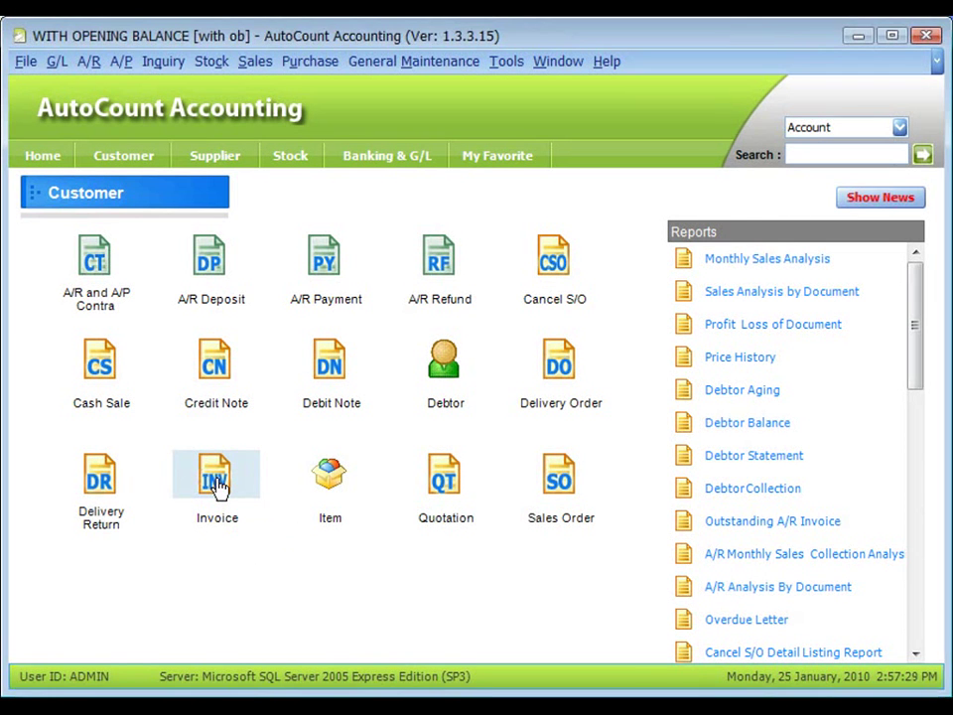
Step: Start a new sales invoice and choose USD DEBTOR as its debtor
click(216, 483)
click(201, 88)
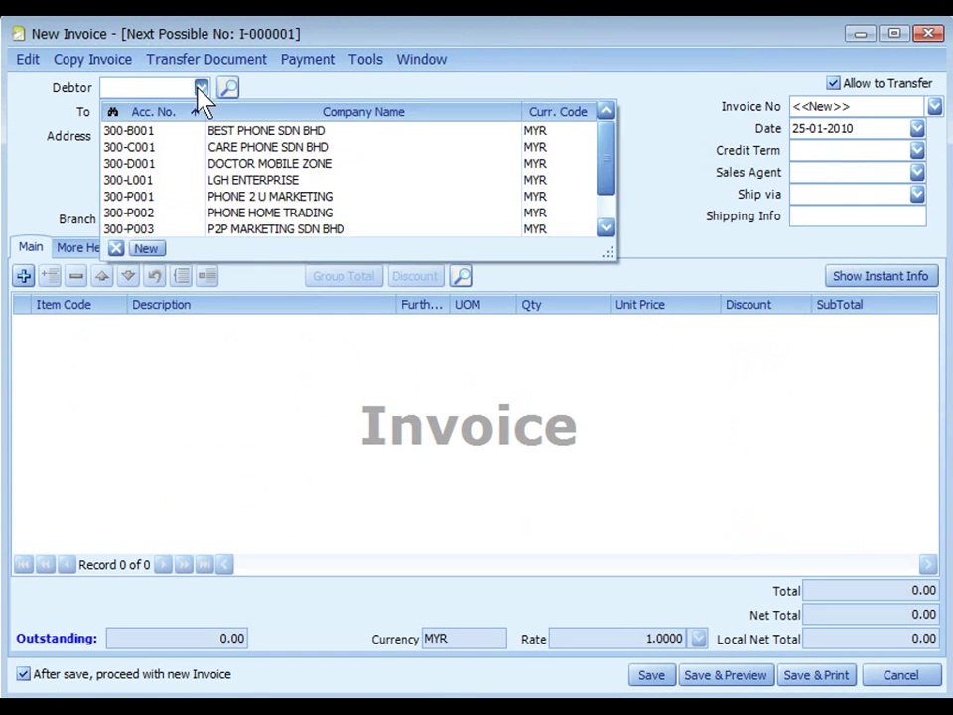
scroll(314, 238, down, 1)
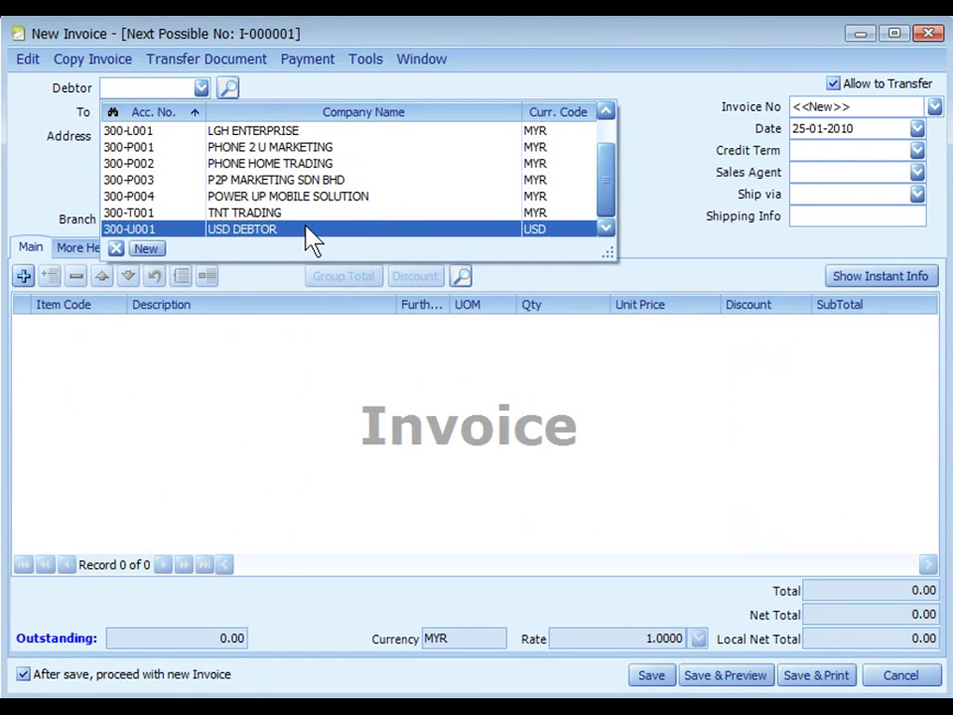
click(308, 230)
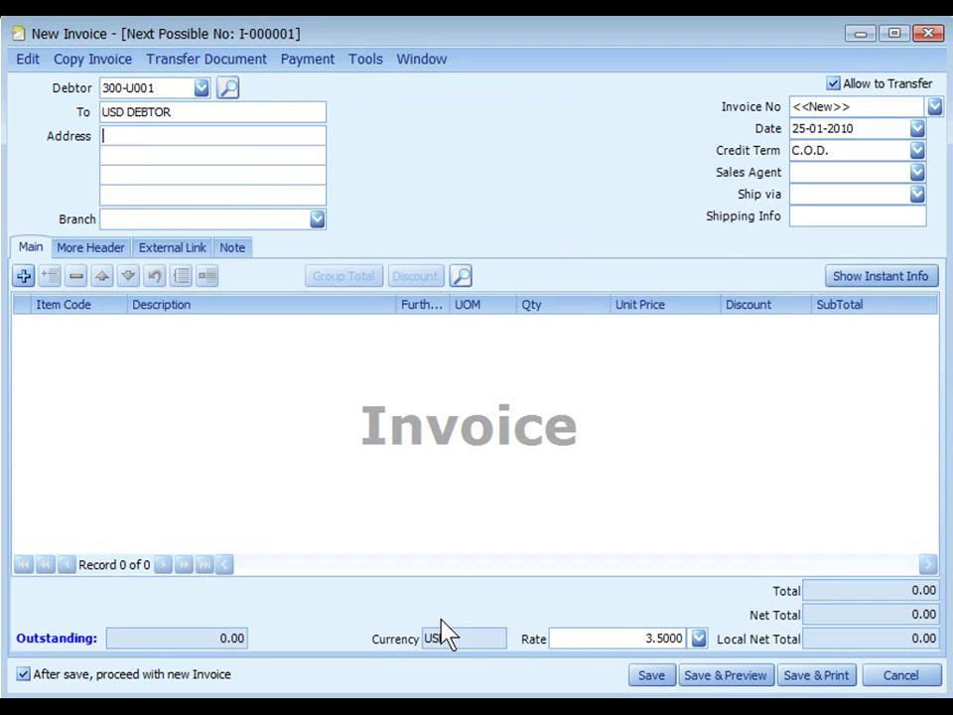
Step: Add item N80 as a detail line of the invoice
click(566, 631)
key(Insert)
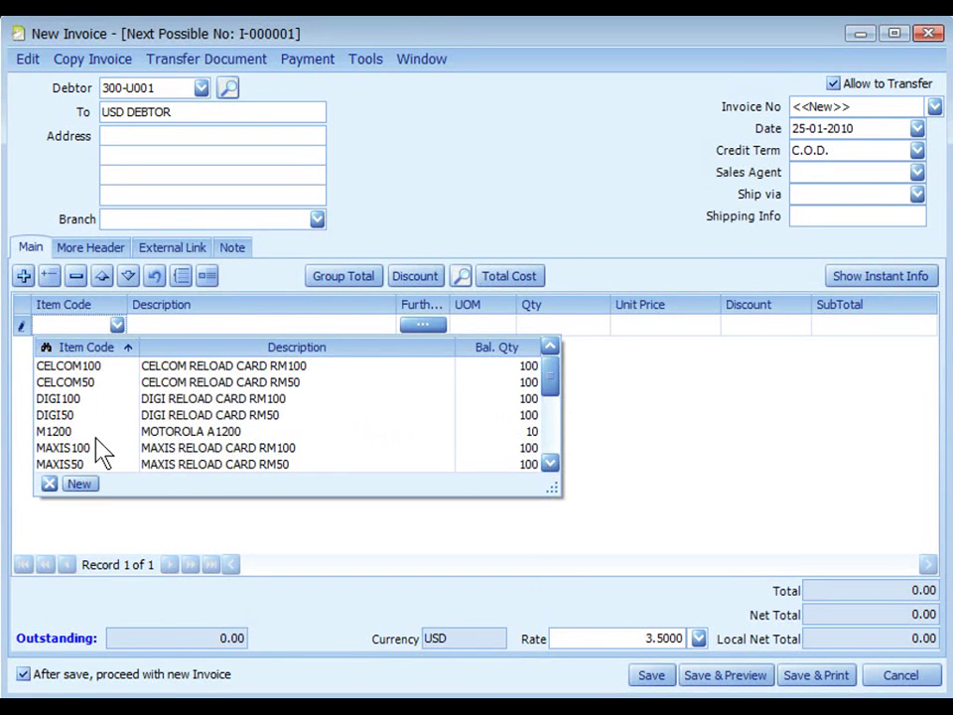
text(N80)
key(Return)
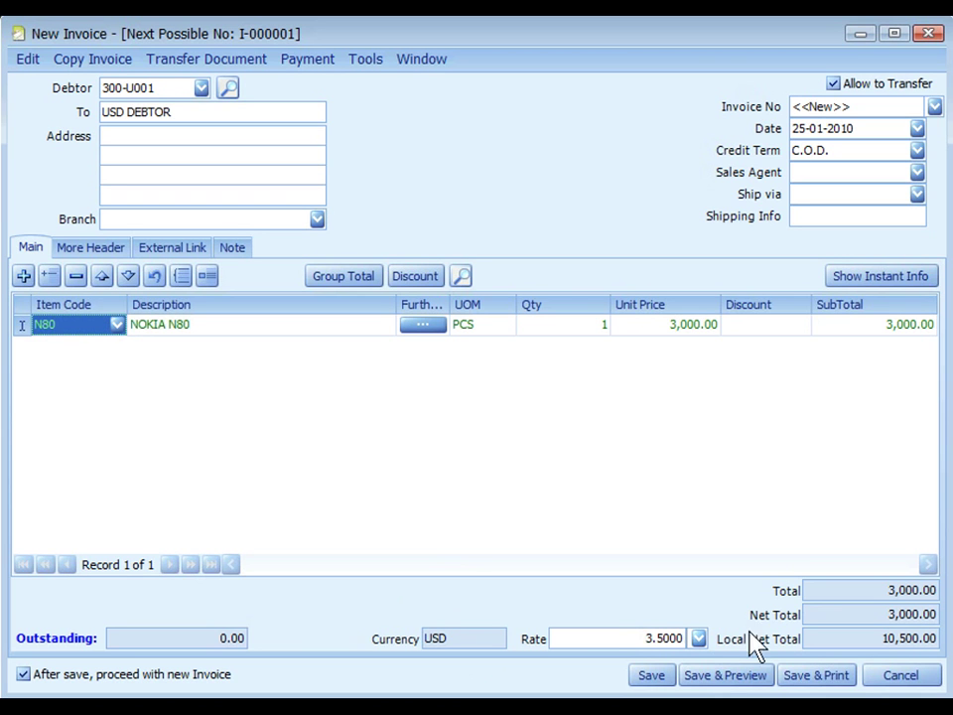
Step: Save the invoice and preview it with the Invoice report format, checking the page down to the total
click(797, 650)
click(616, 641)
click(722, 684)
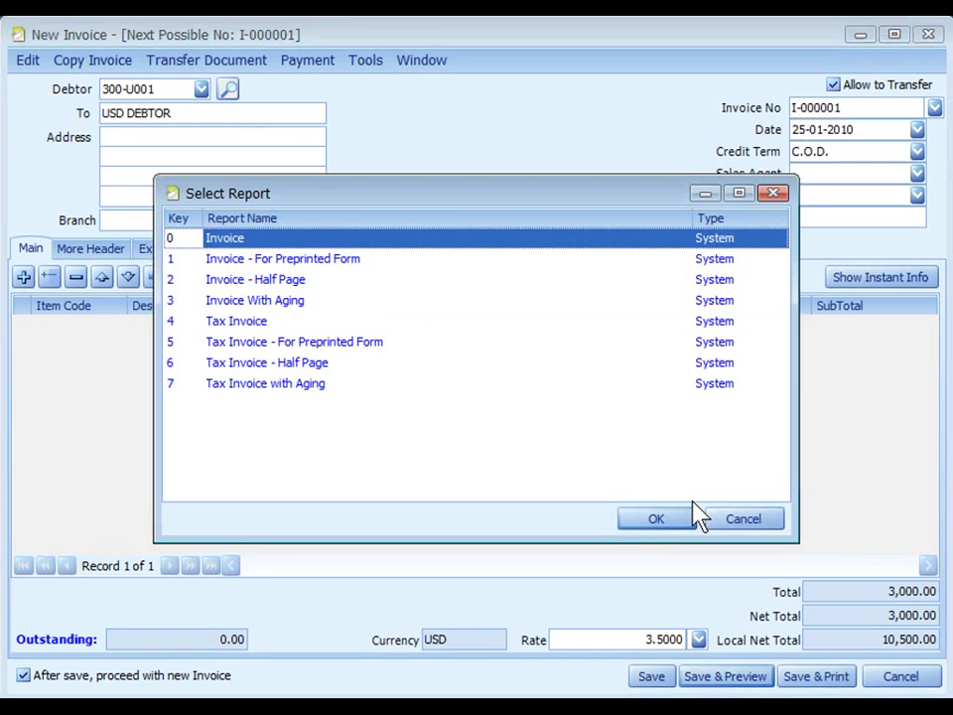
click(657, 520)
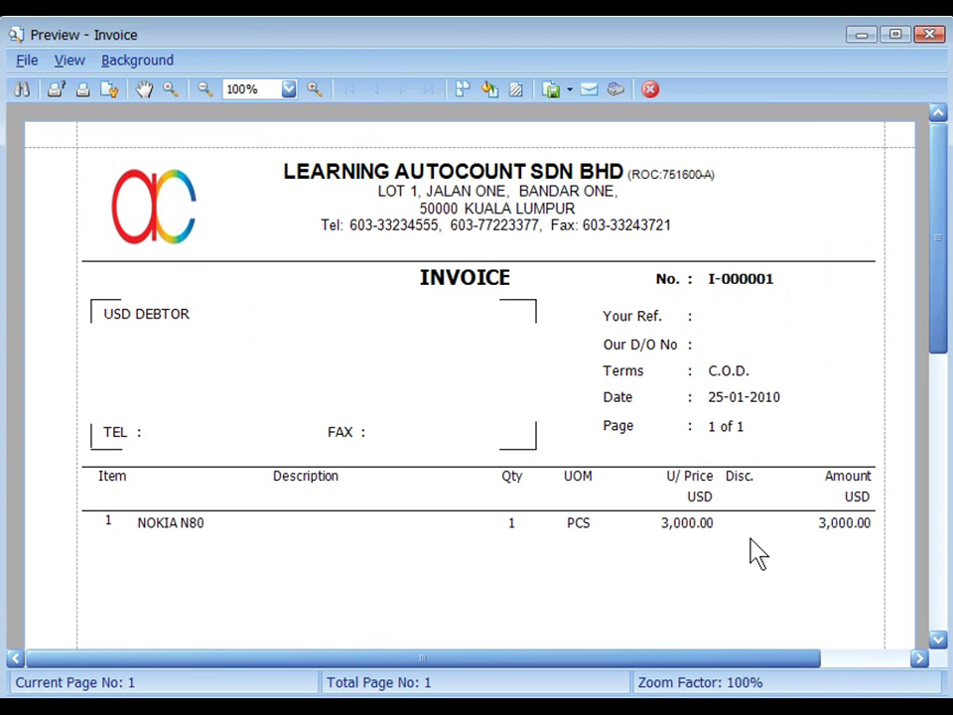
drag(945, 310, 938, 571)
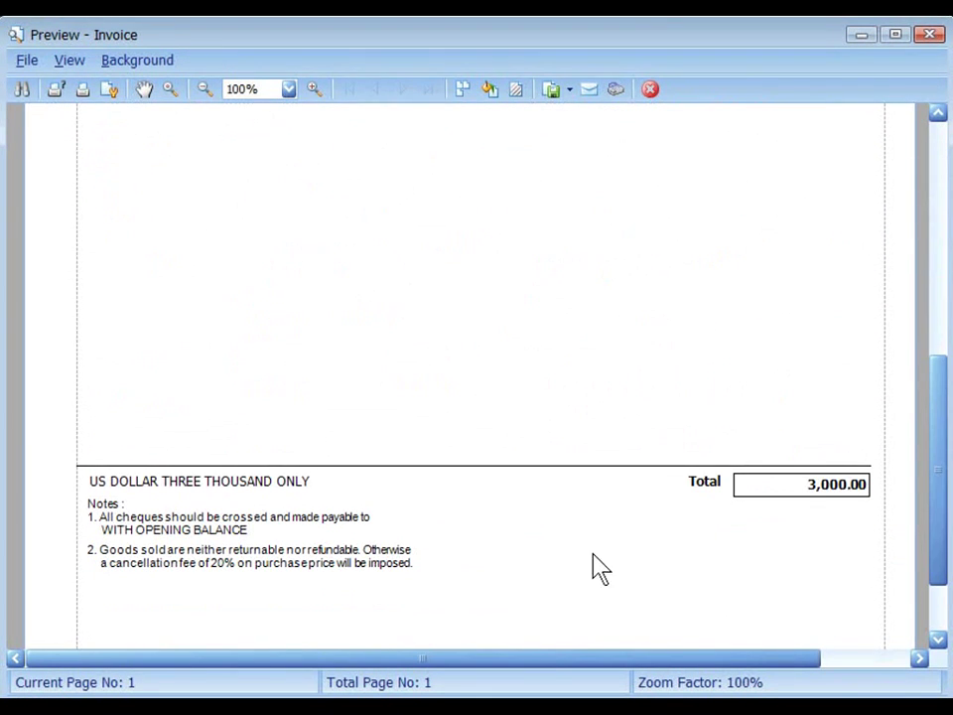
click(164, 486)
Step: Open the A/R invoice entry of USD DEBTOR for viewing and check its posting details in original and home currency
click(88, 62)
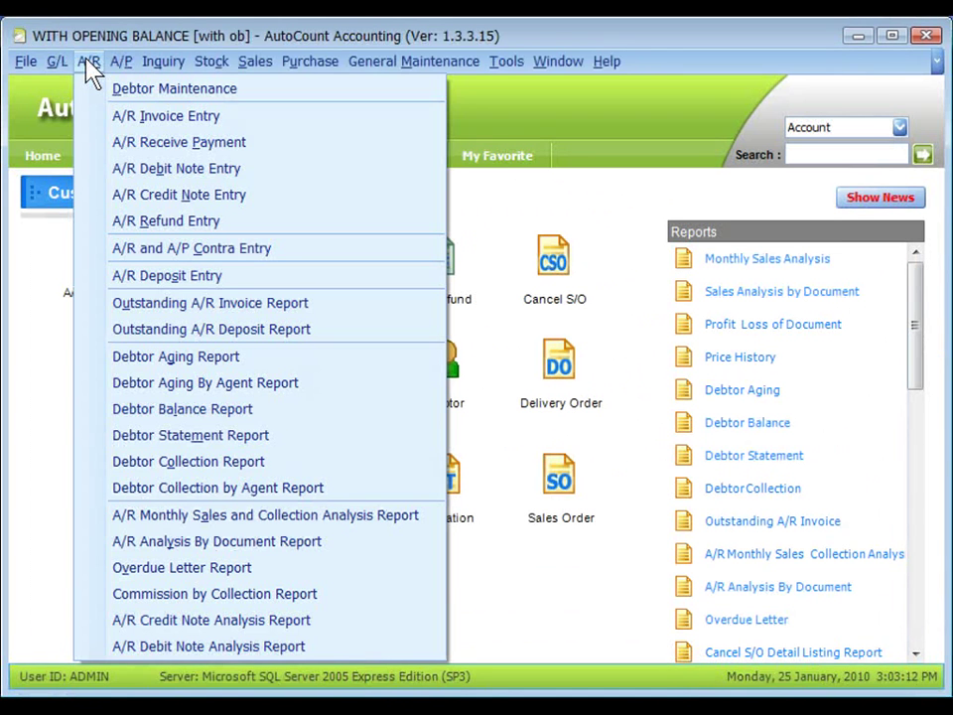
click(144, 117)
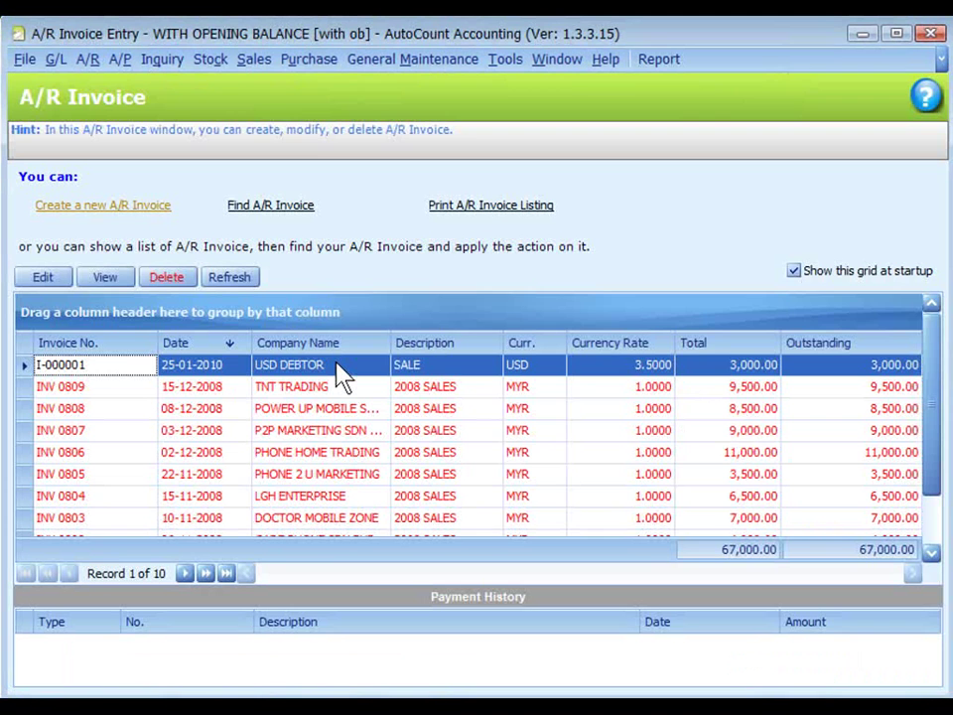
double_click(338, 369)
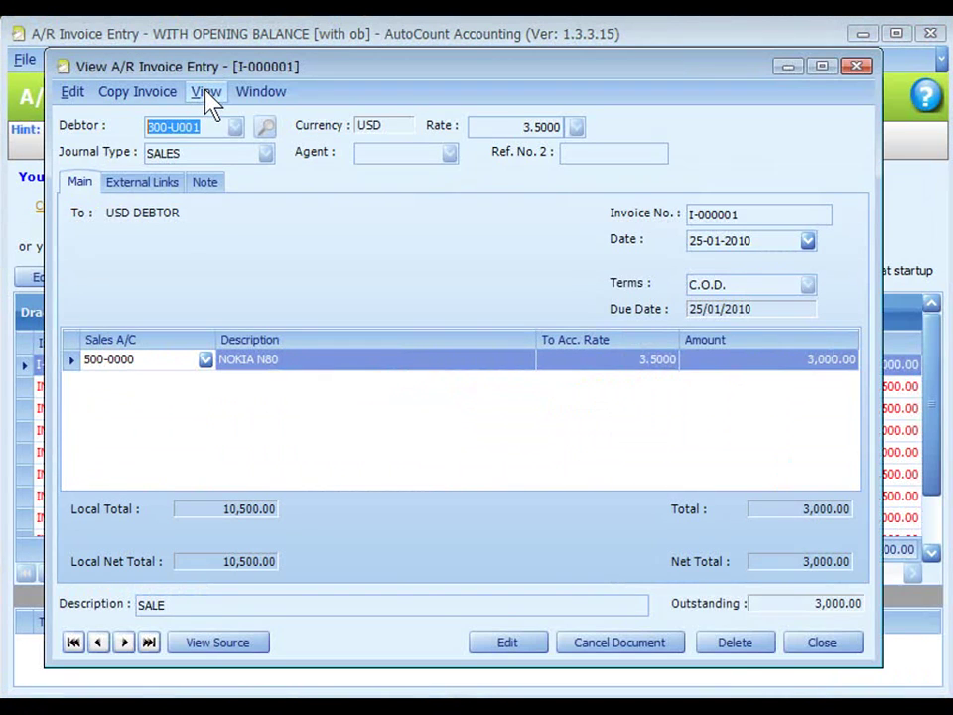
click(206, 96)
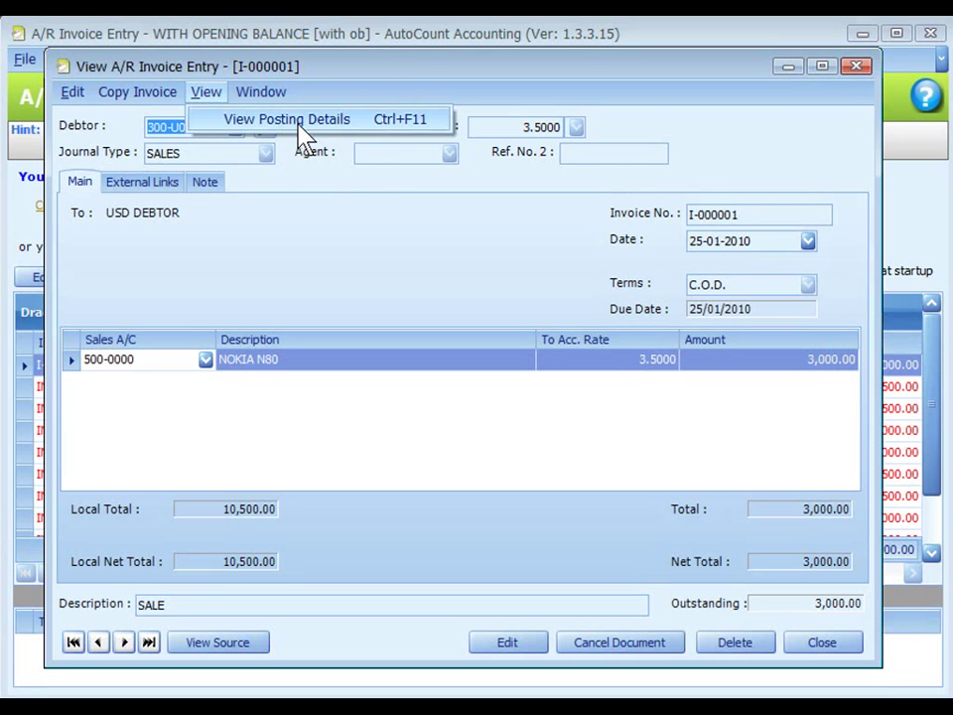
click(296, 138)
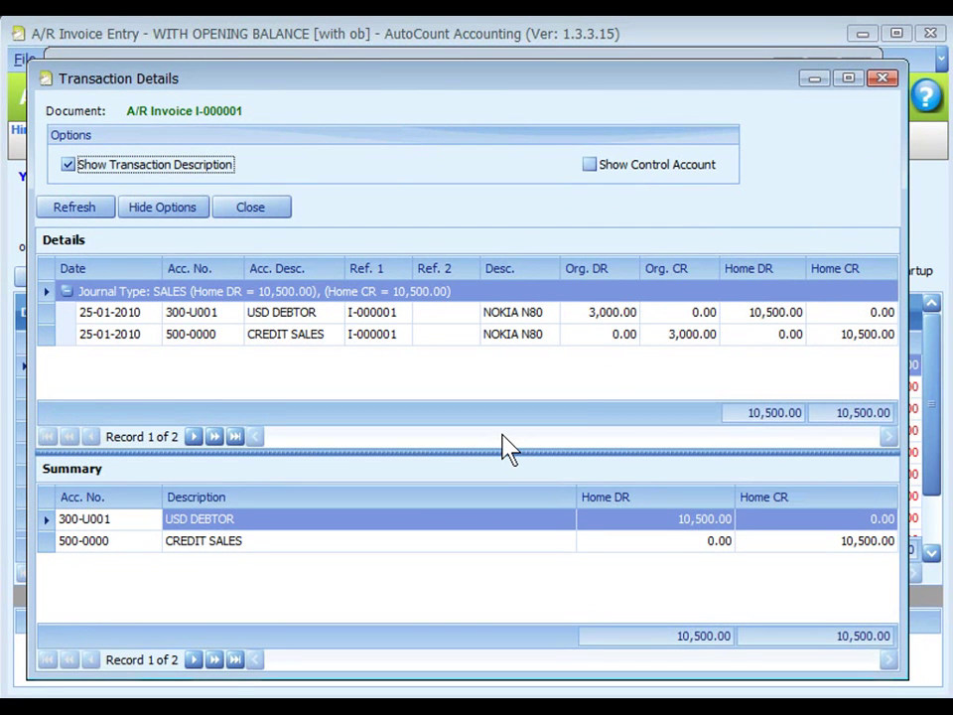
click(619, 363)
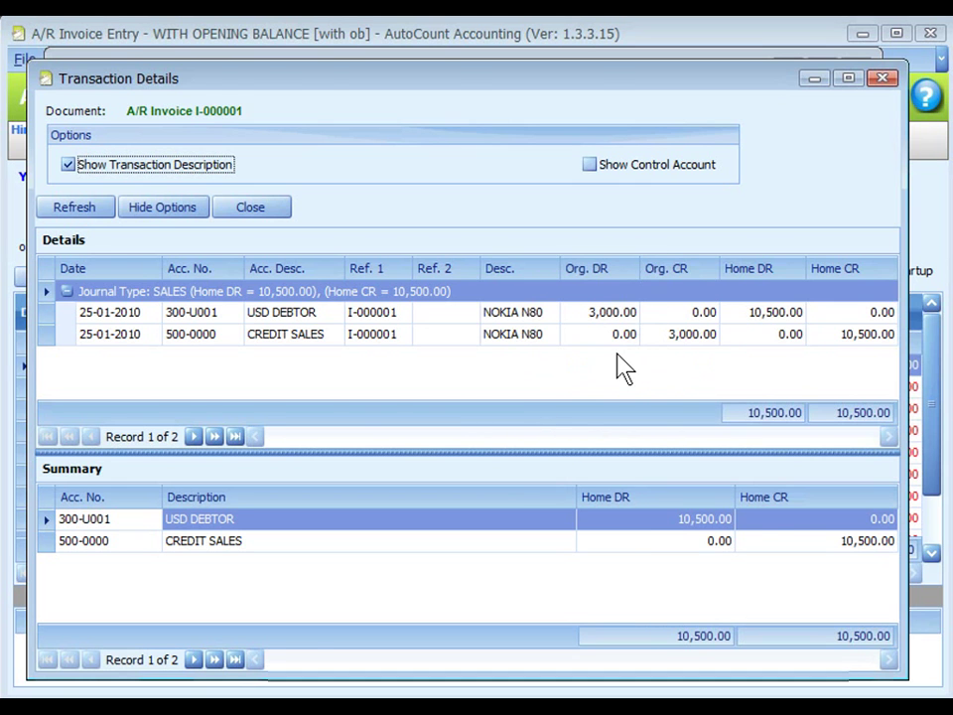
key(Escape)
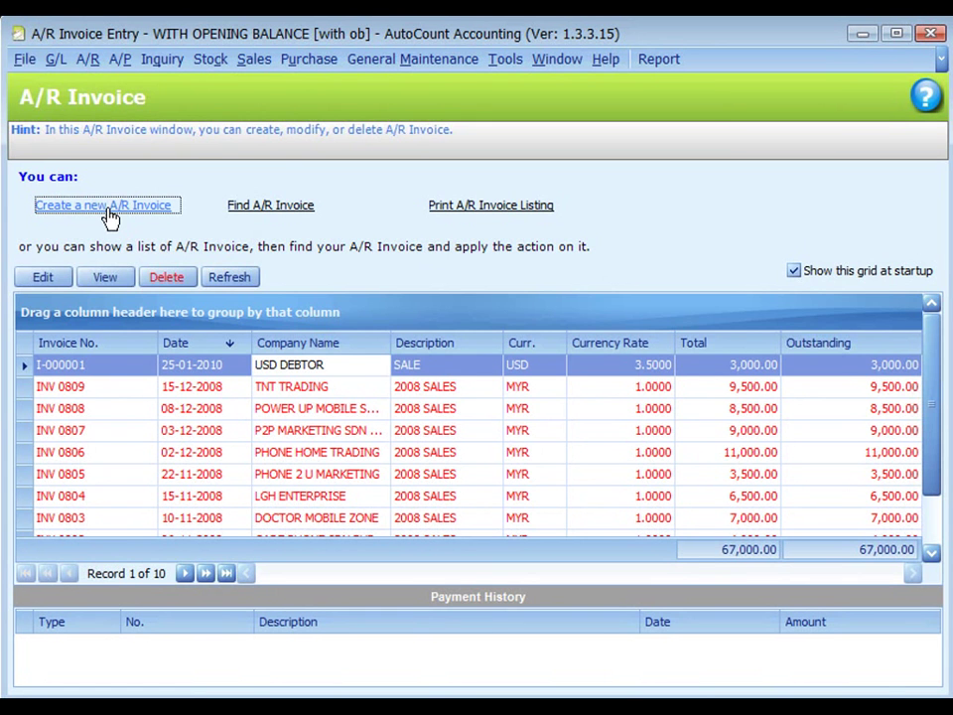
Step: Start a new A/R invoice and choose USD DEBTOR as its debtor, checking the currency and rate
click(106, 206)
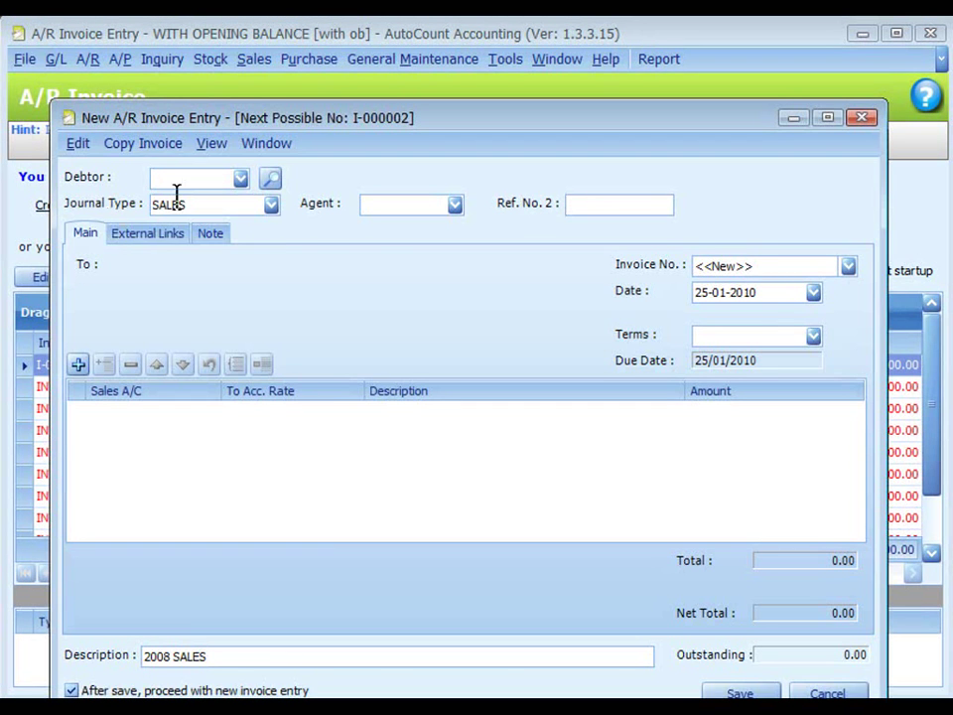
click(240, 178)
click(234, 283)
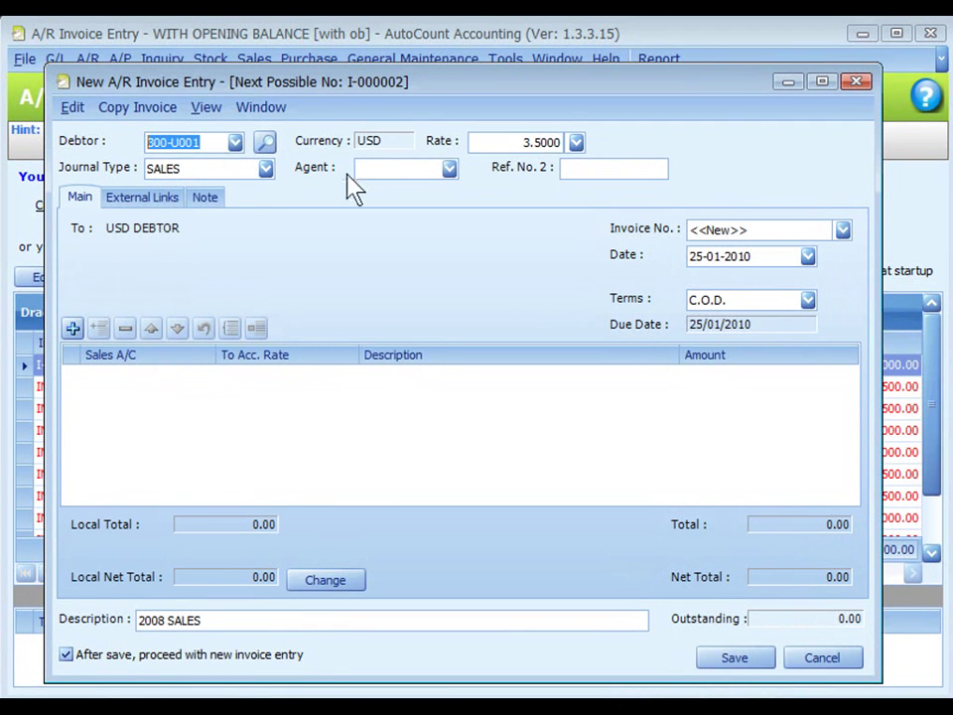
click(390, 154)
click(503, 141)
click(518, 139)
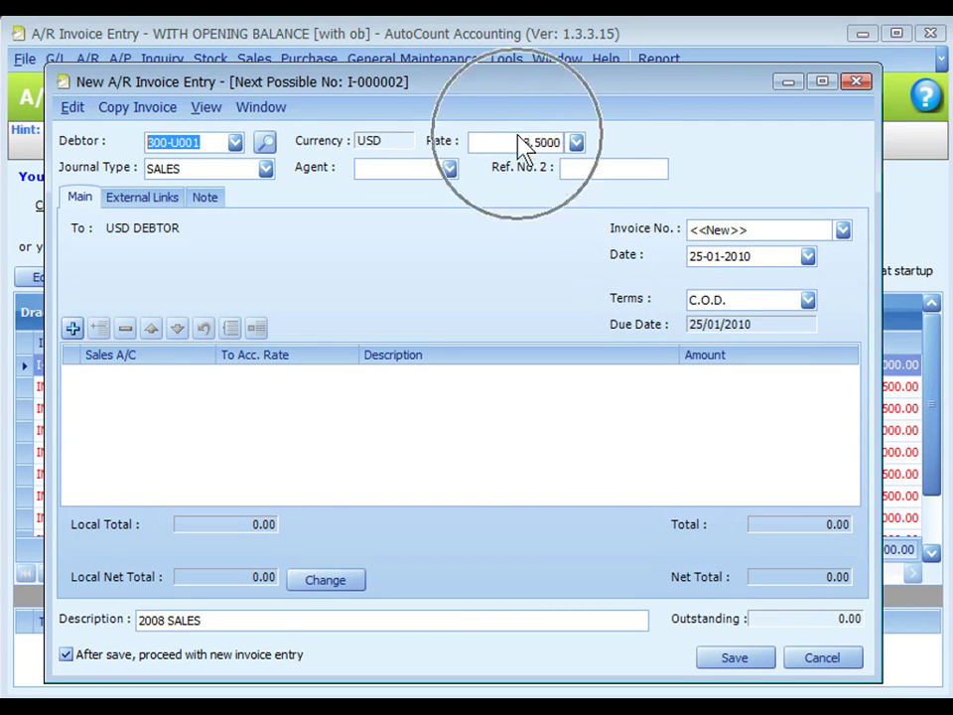
Step: Add a detail line for account 500-0000 CREDIT SALES with amount 2,000.00 and open the change option for the local net total
click(72, 328)
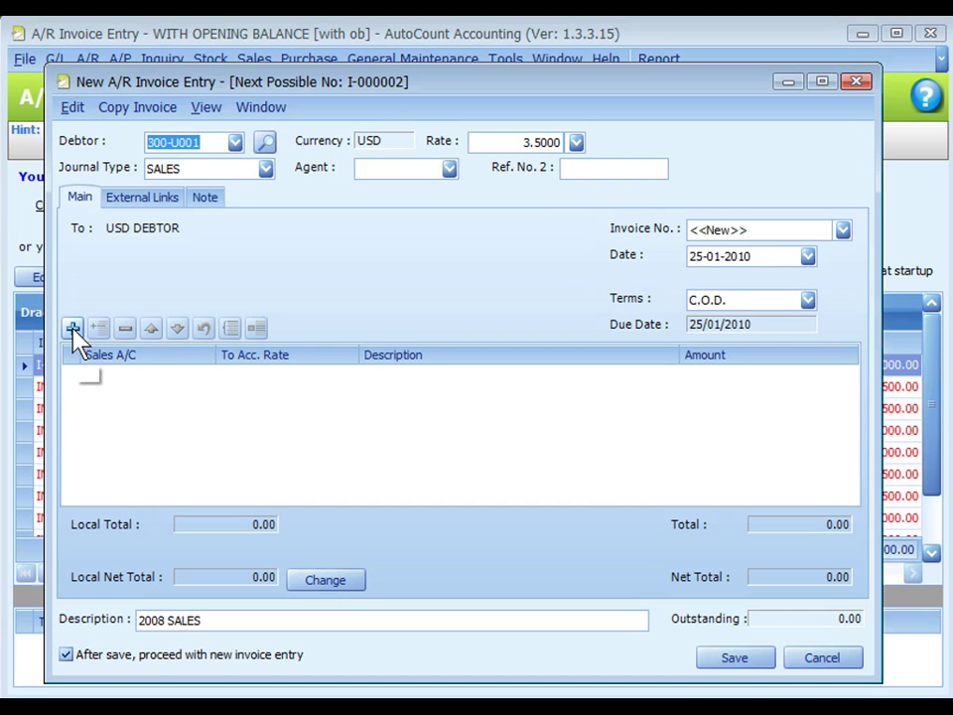
click(119, 377)
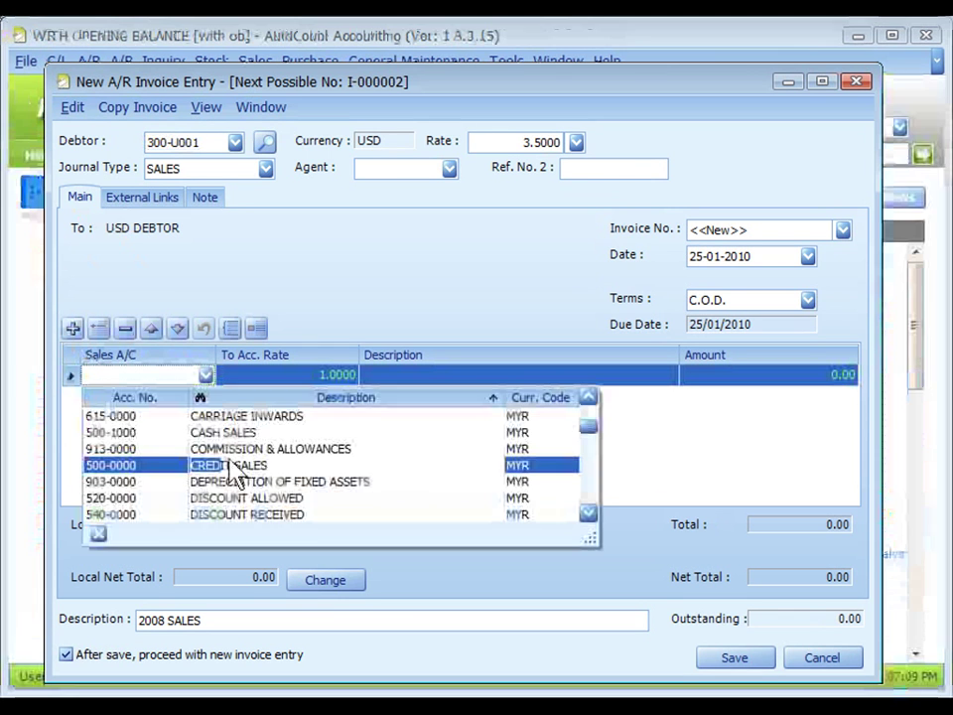
click(232, 465)
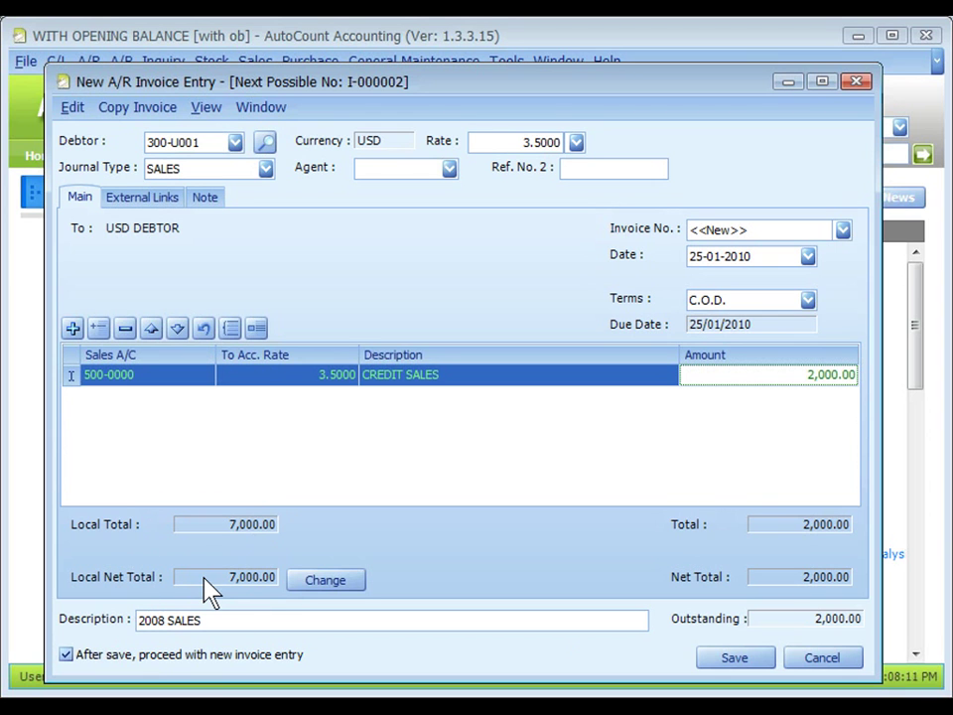
click(324, 581)
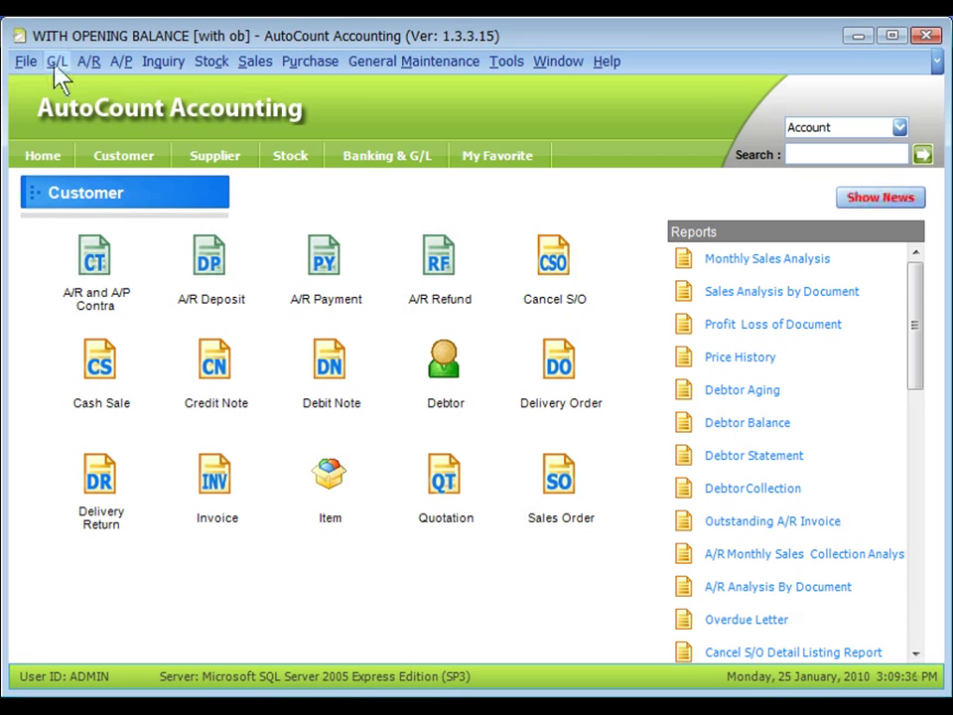
Step: Run the Journal of Transaction Report for 01-01-2009 to 25-01-2010 and examine the currency code, original and home amounts
click(56, 61)
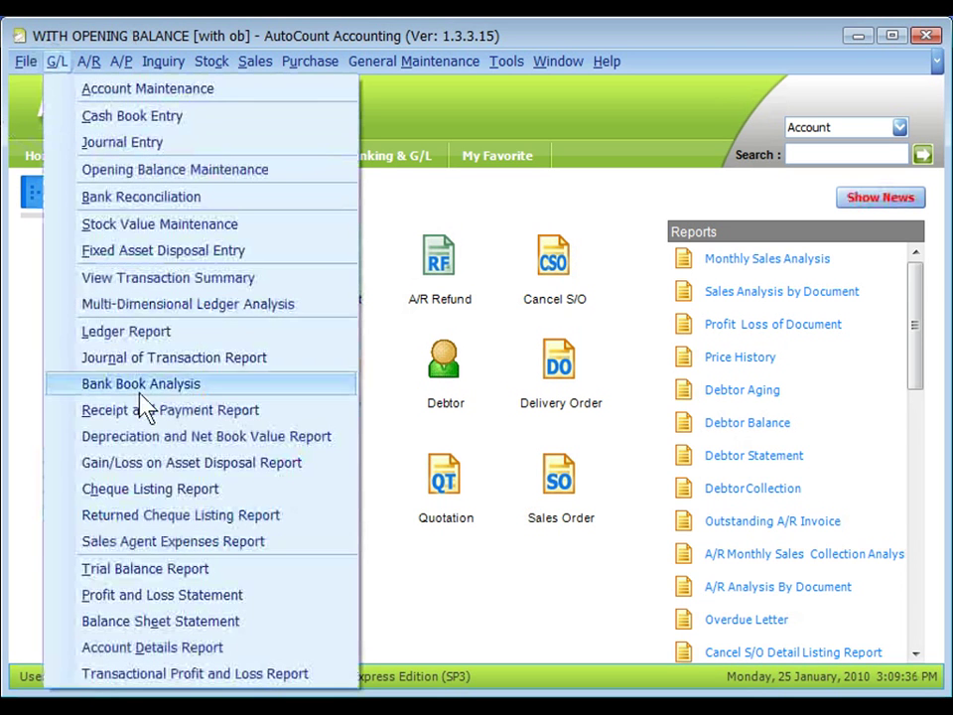
click(212, 366)
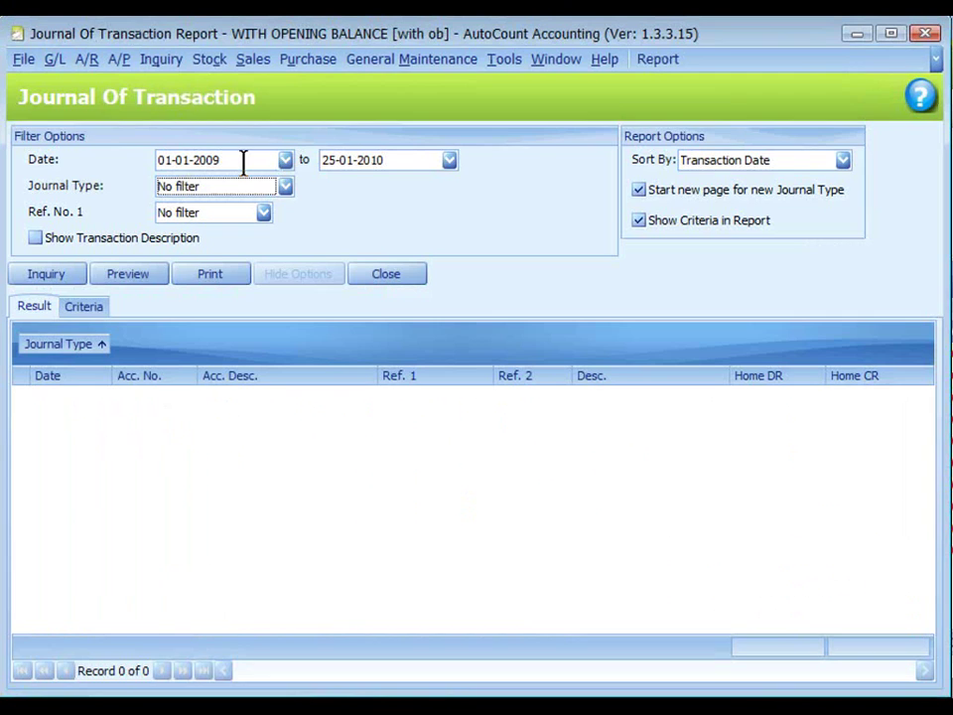
click(244, 160)
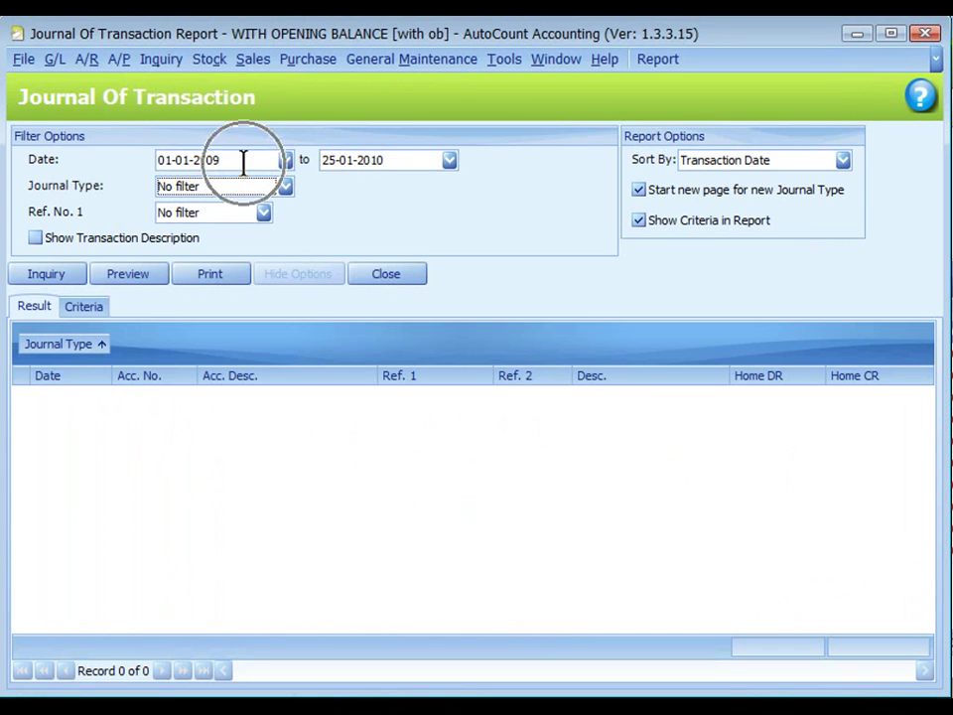
click(42, 274)
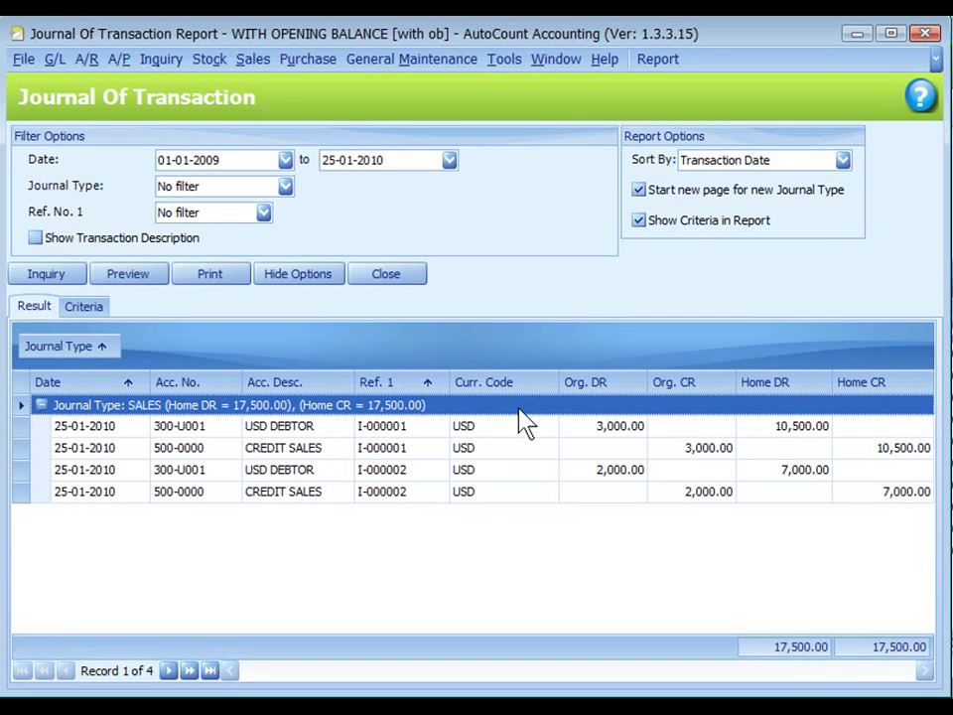
click(492, 396)
click(692, 391)
click(519, 476)
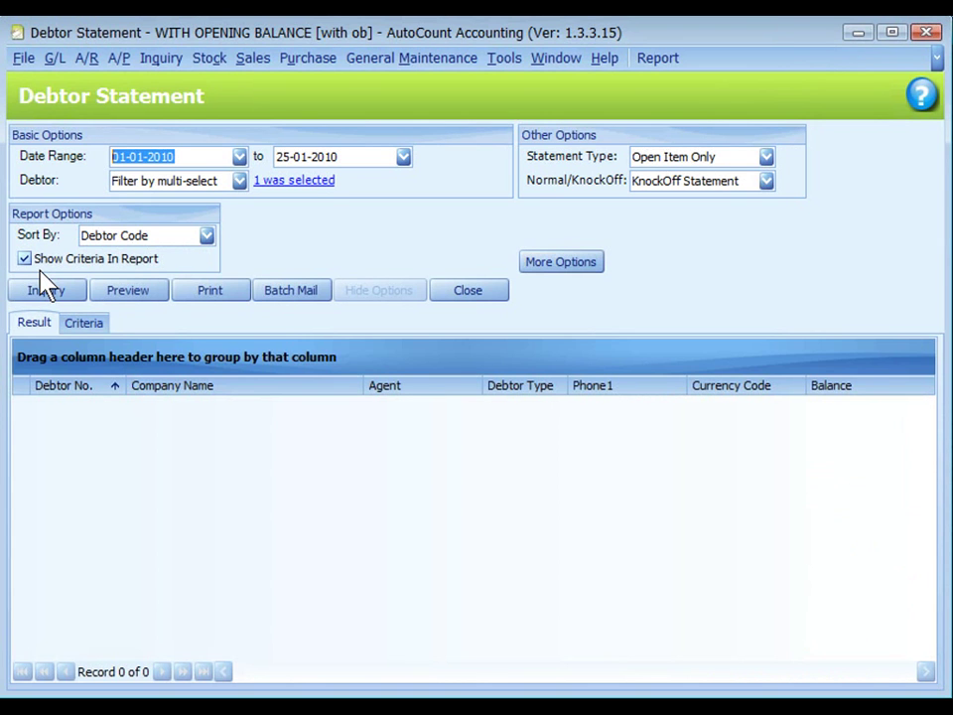
Step: Run the Debtor Statement inquiry, expand the USD DEBTOR details, and preview the Debtor Statement - 12 Months report down to its total
click(46, 290)
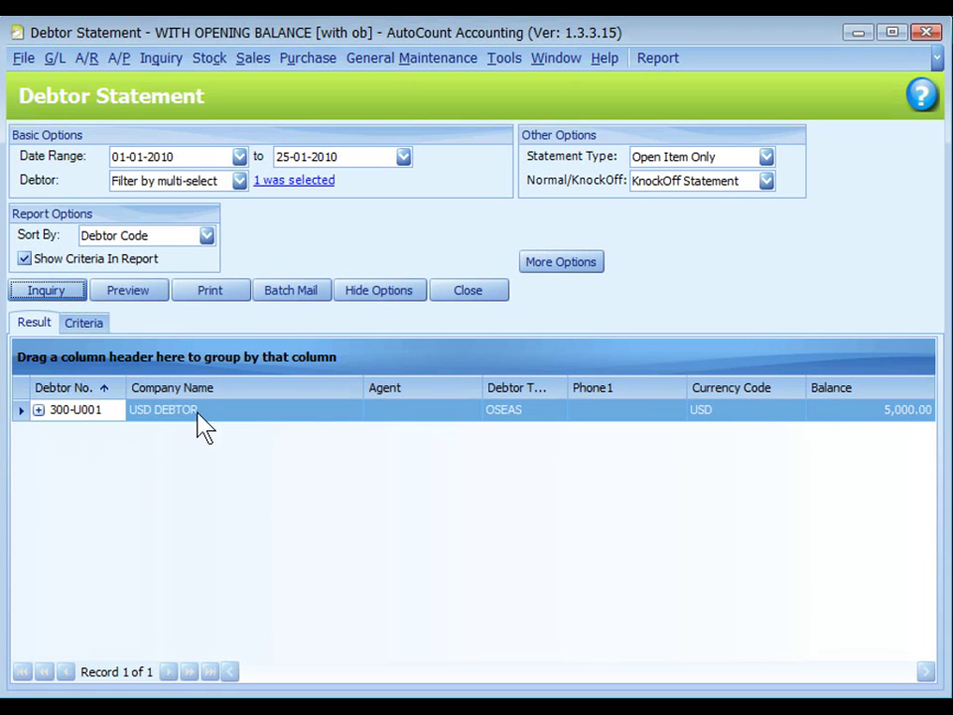
double_click(860, 414)
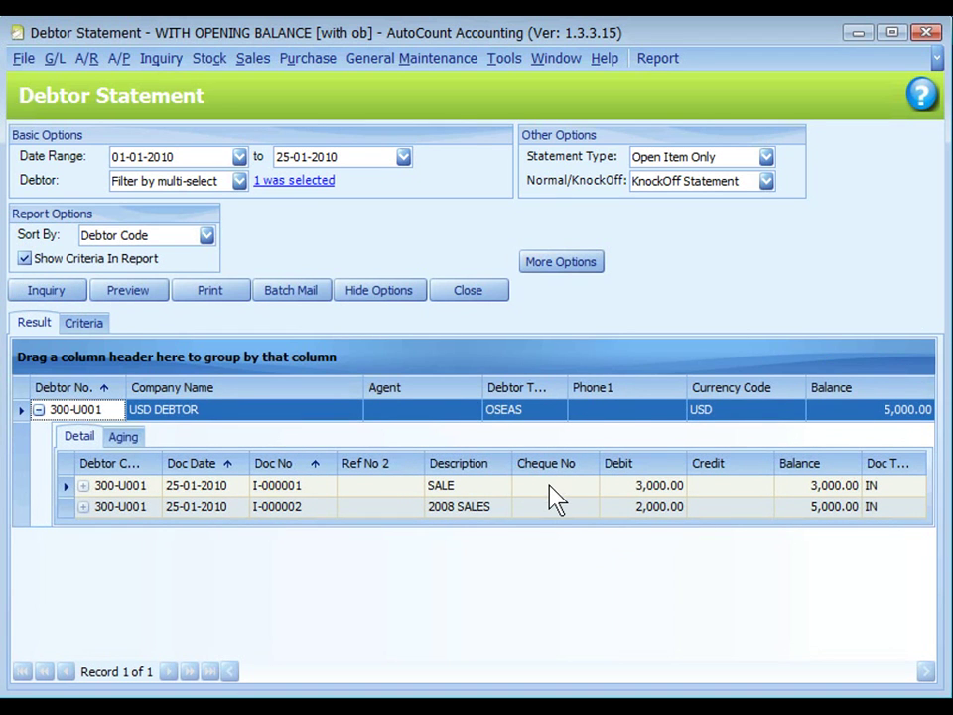
click(116, 292)
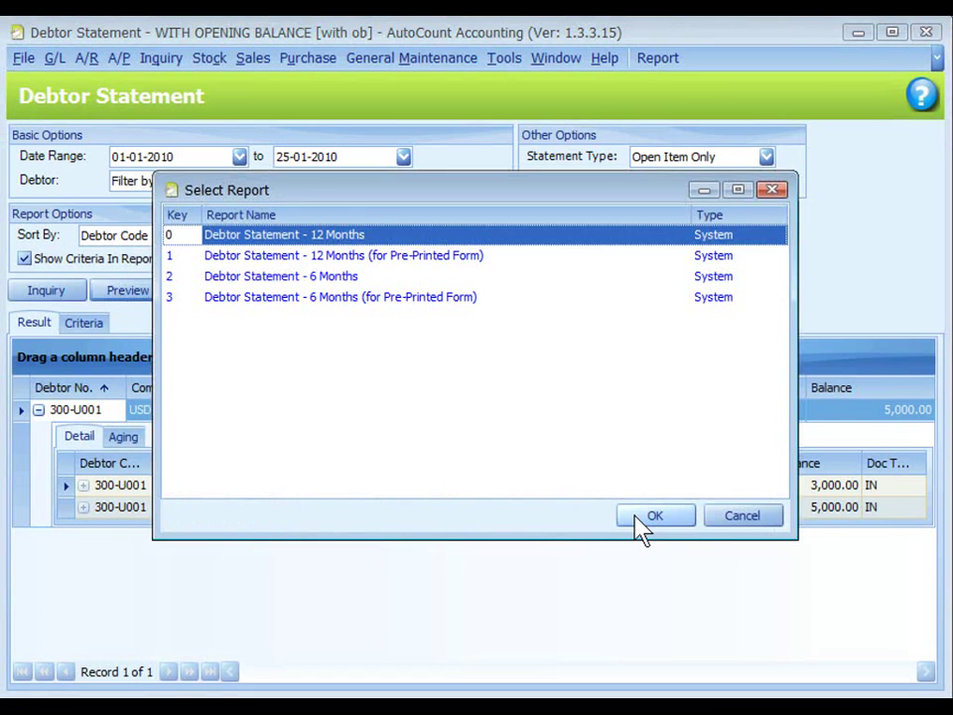
click(640, 517)
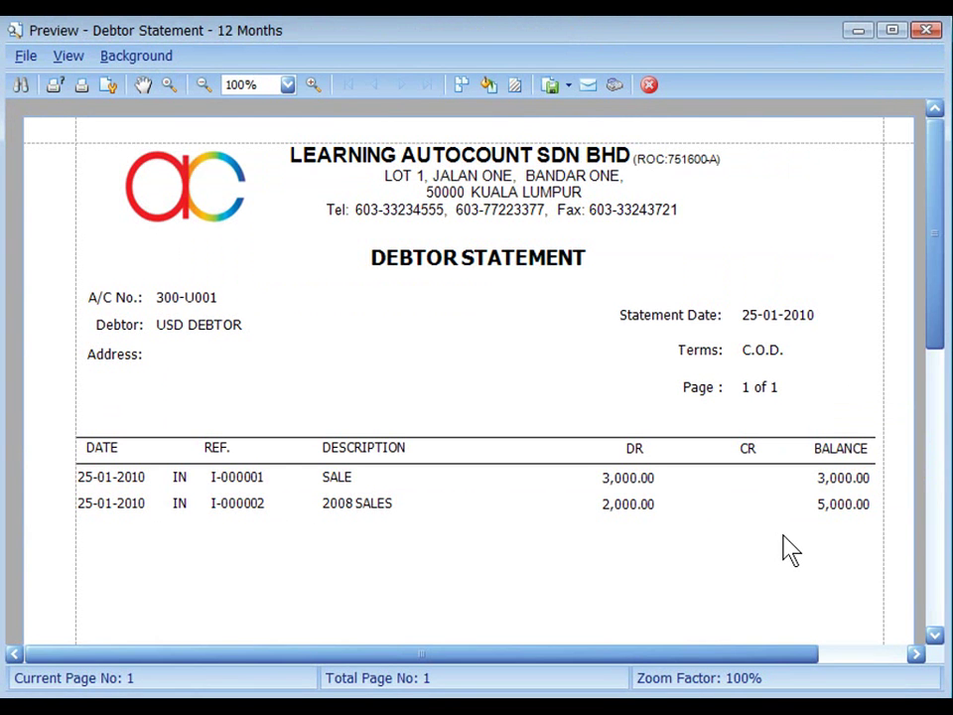
scroll(754, 496, down, 5)
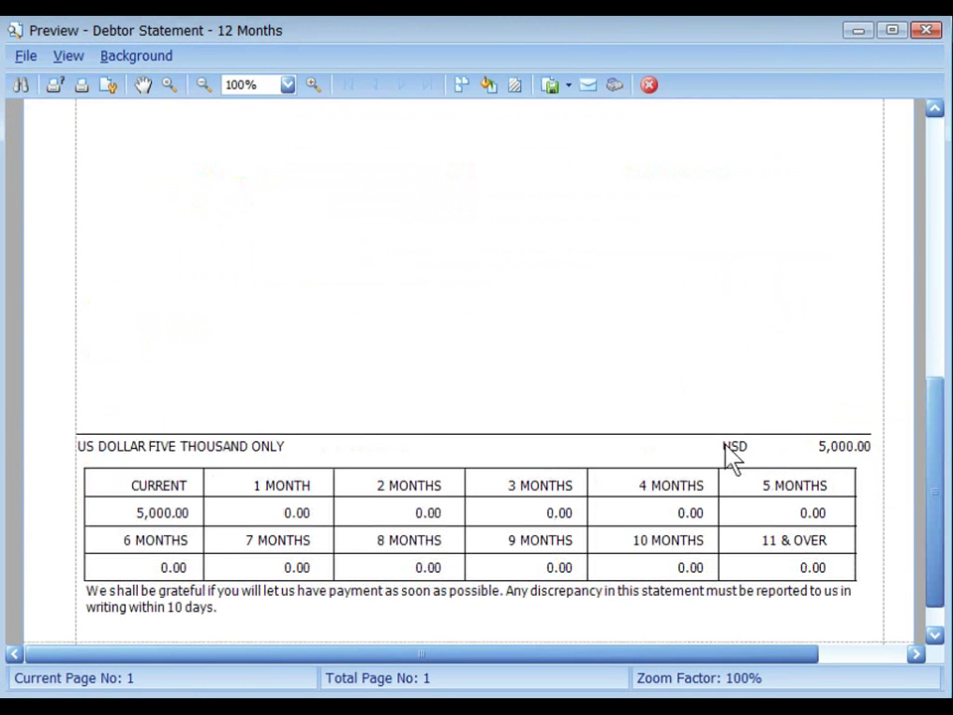
click(733, 459)
key(Escape)
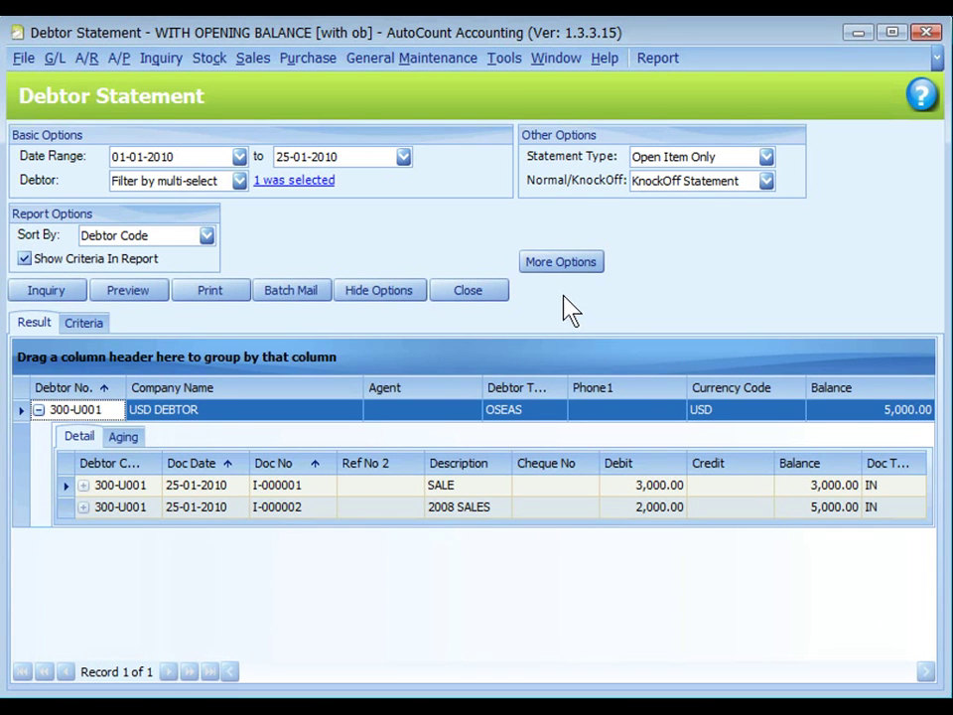
Step: Set the debtor statement to show in local currency, rerun the inquiry and expand the USD DEBTOR details
click(556, 264)
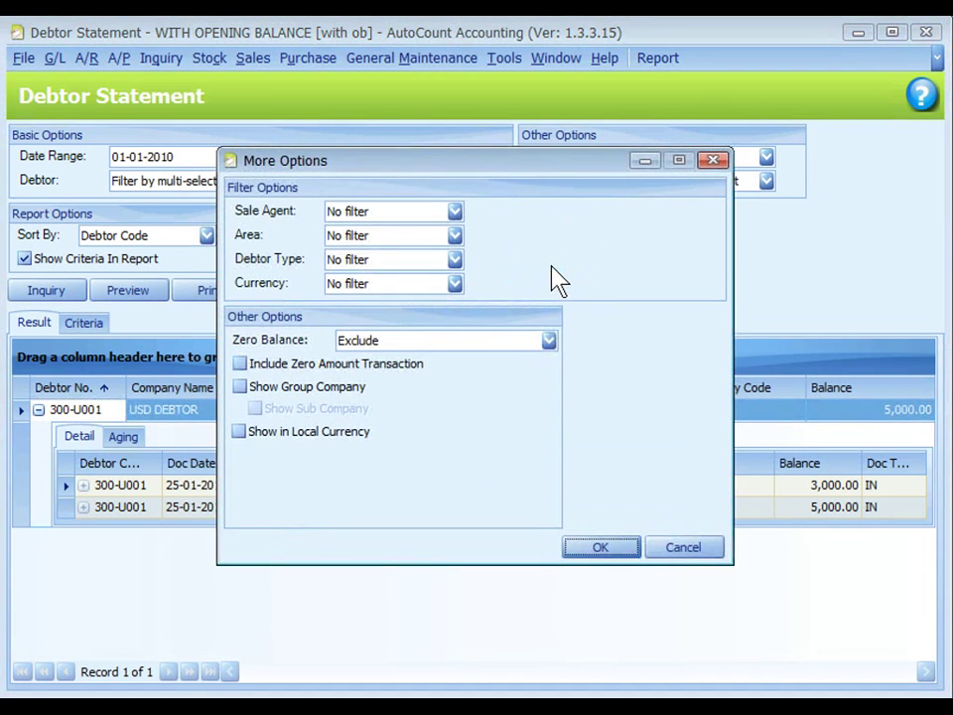
click(241, 434)
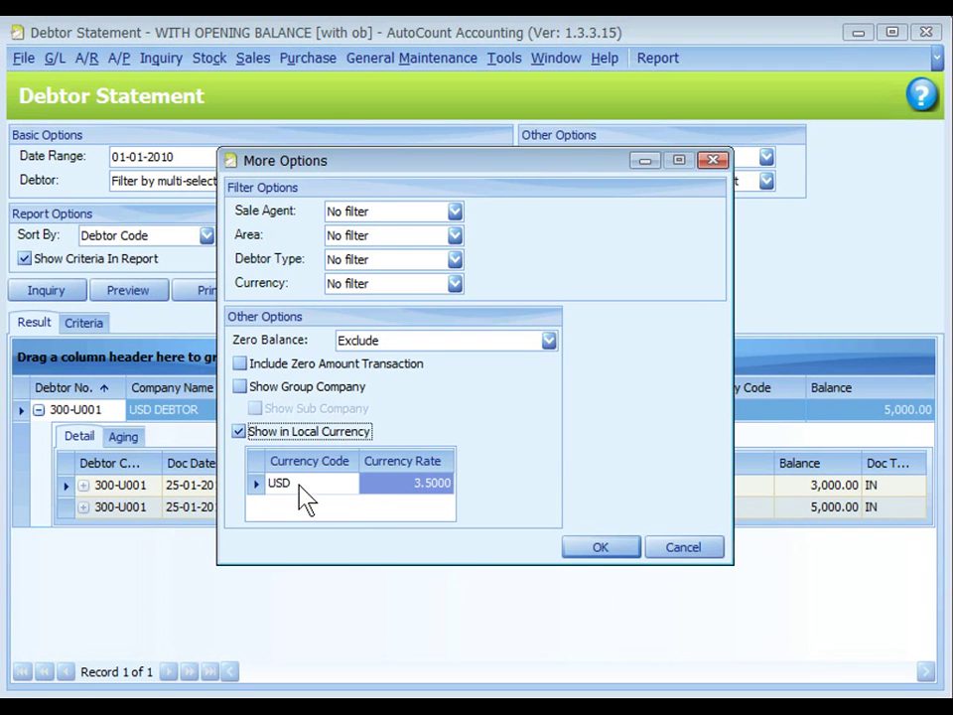
click(602, 548)
click(46, 290)
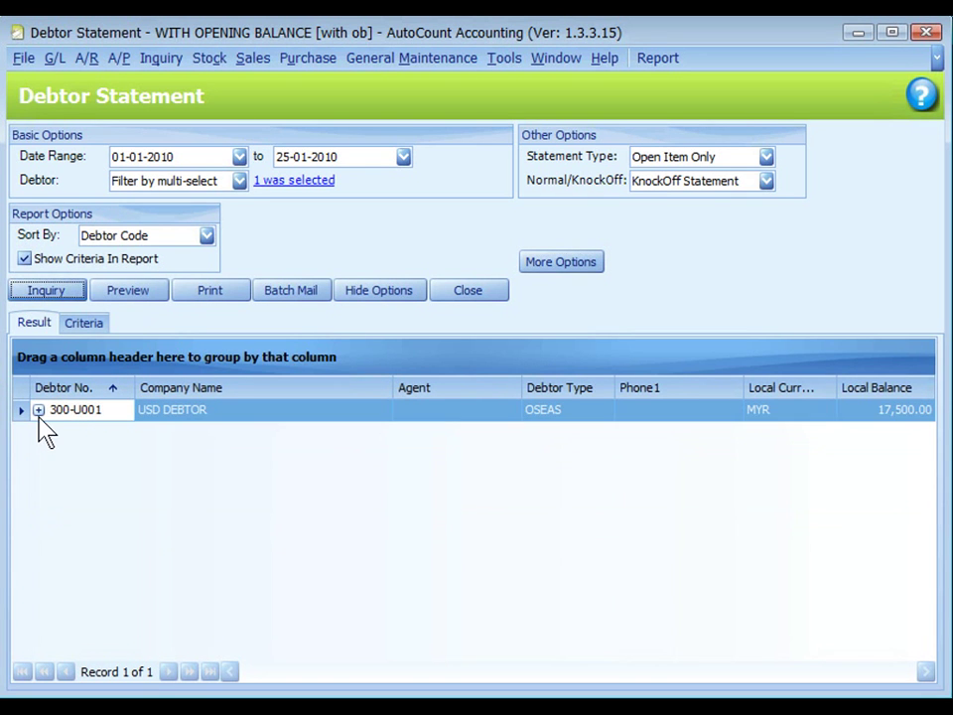
click(38, 410)
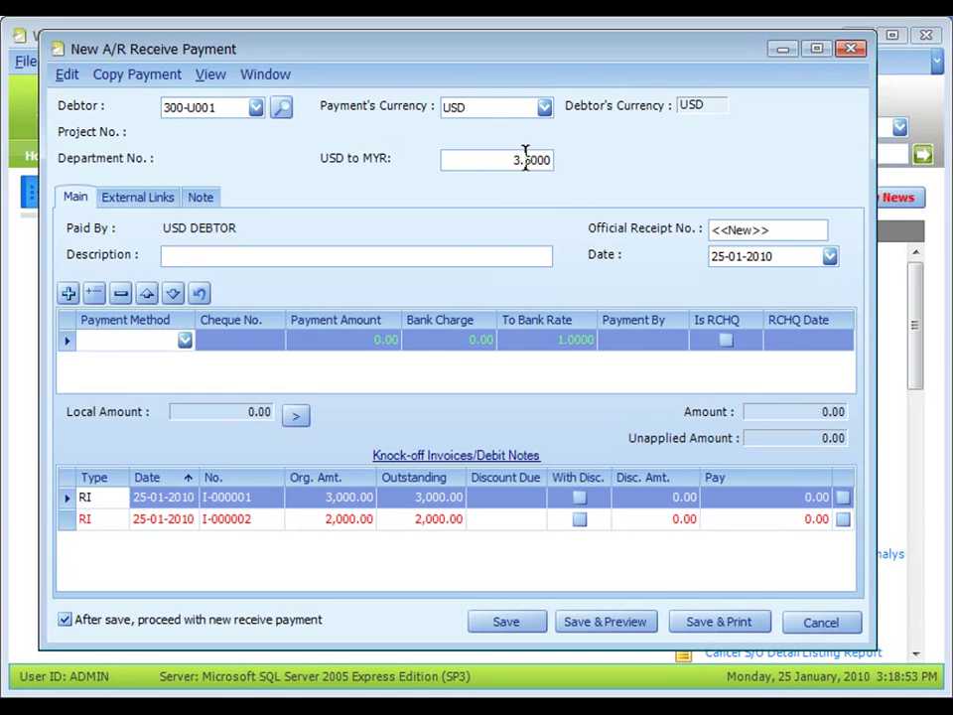
Step: Set the receive payment's USD to MYR rate to 3.4 and enter a CHEQUE-MBB payment of 3000 with cheque number 1234
drag(526, 159, 638, 166)
text(4)
key(Tab)
click(184, 341)
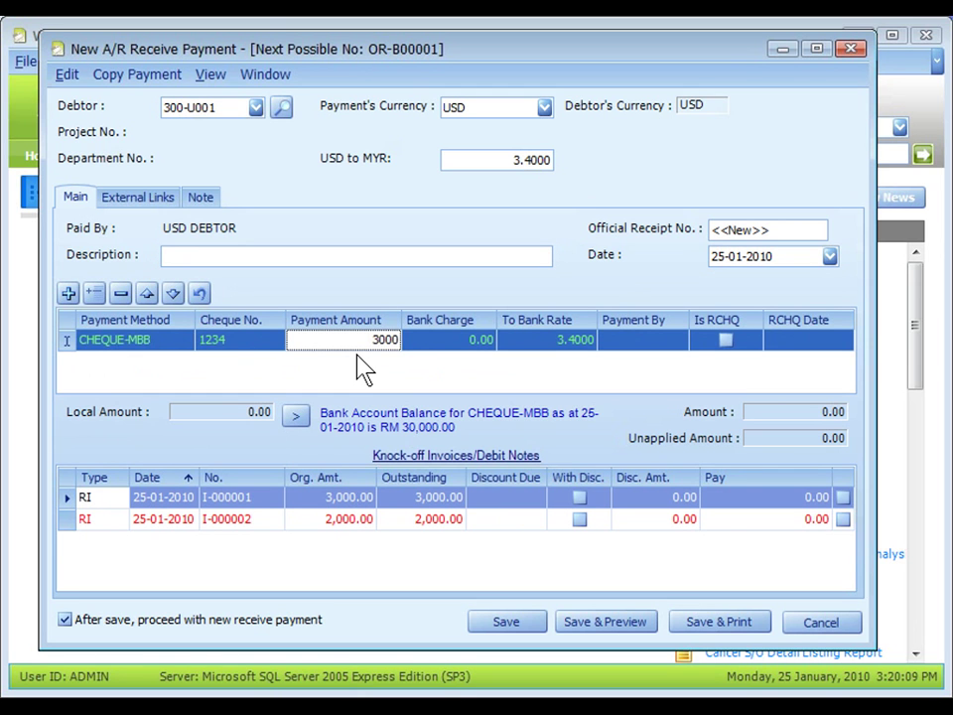
key(Tab)
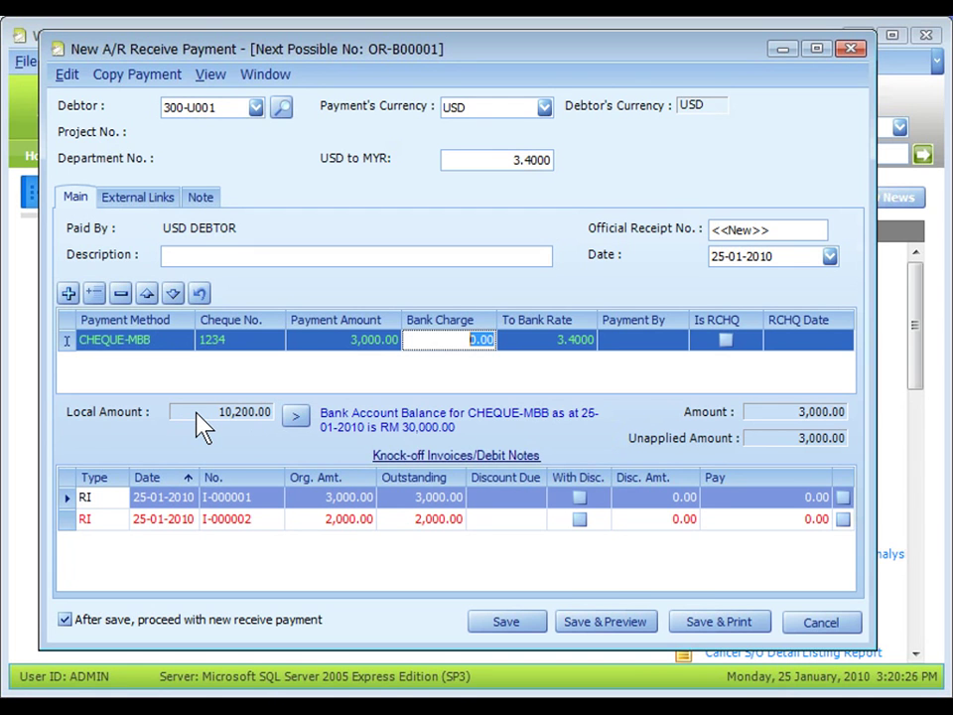
Step: Knock off invoice I-000001 with the payment and save it, accepting 25-01-2010 as the gain/loss posting date
click(843, 496)
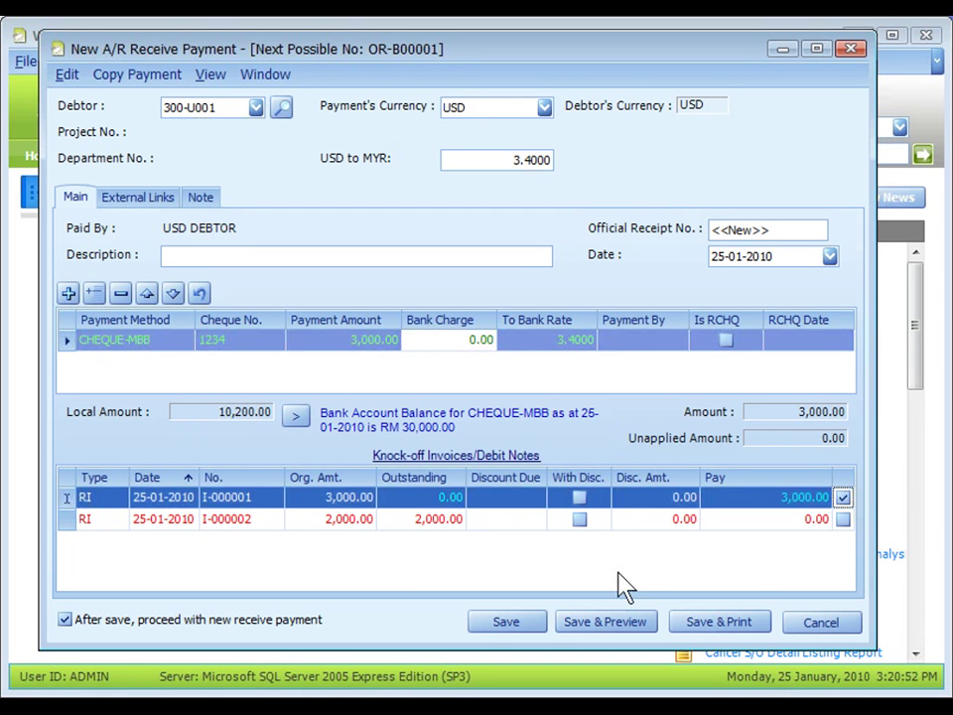
click(517, 629)
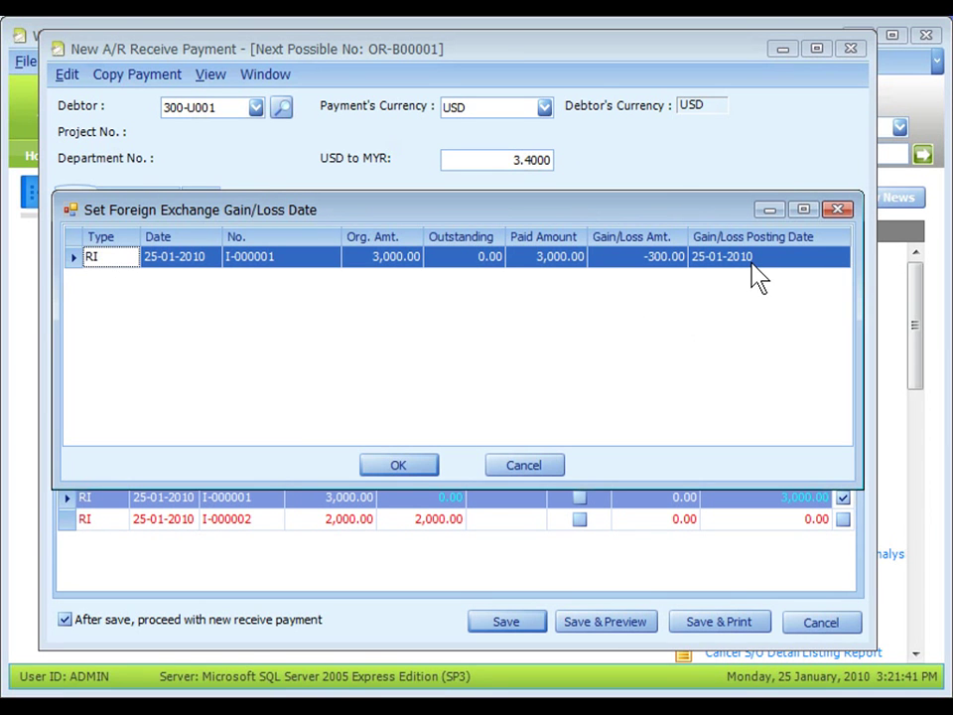
click(400, 469)
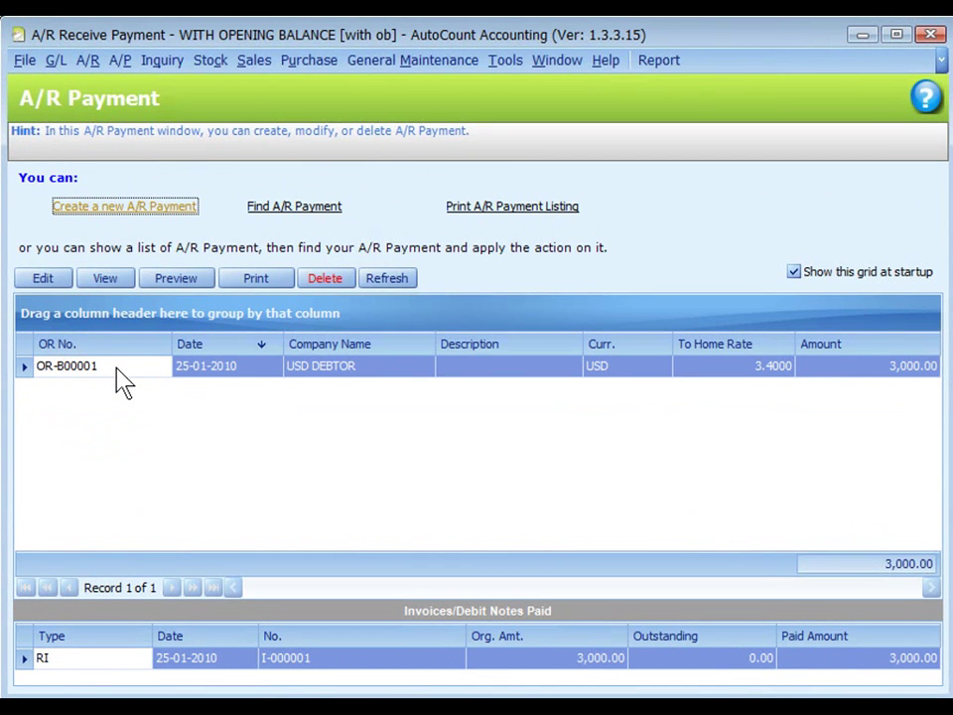
Step: Open the saved USD DEBTOR receive payment for viewing and show its posting details
click(102, 282)
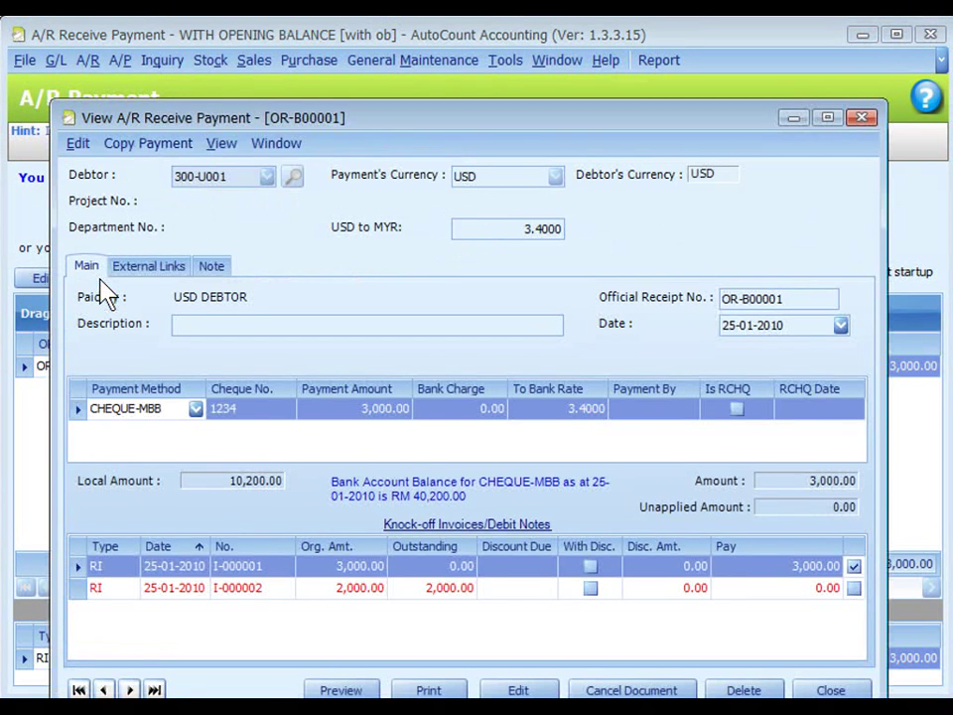
click(223, 146)
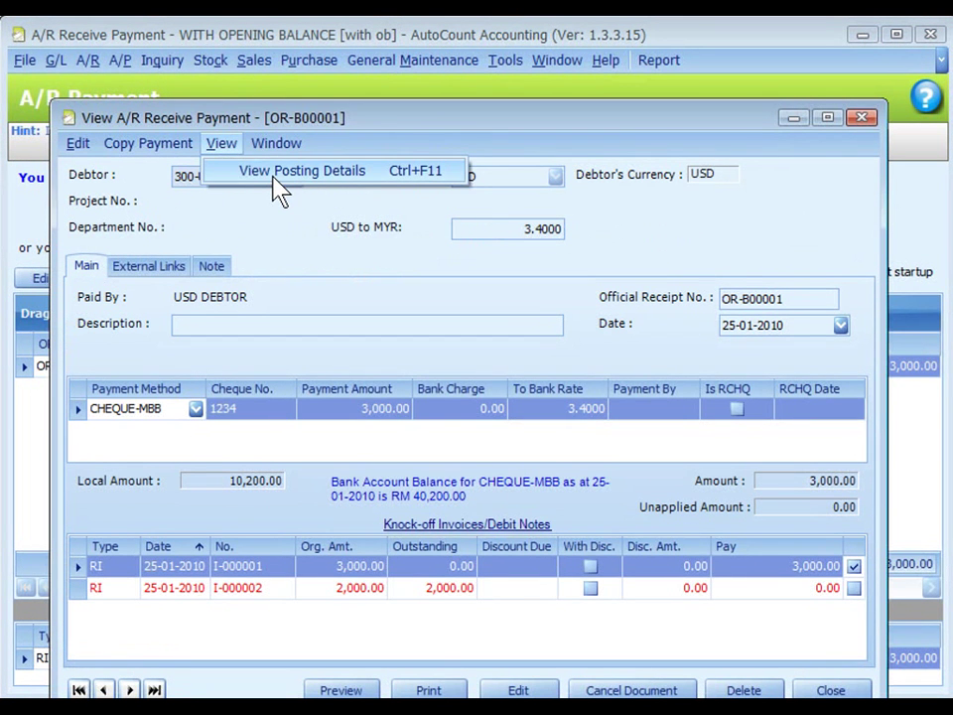
click(279, 172)
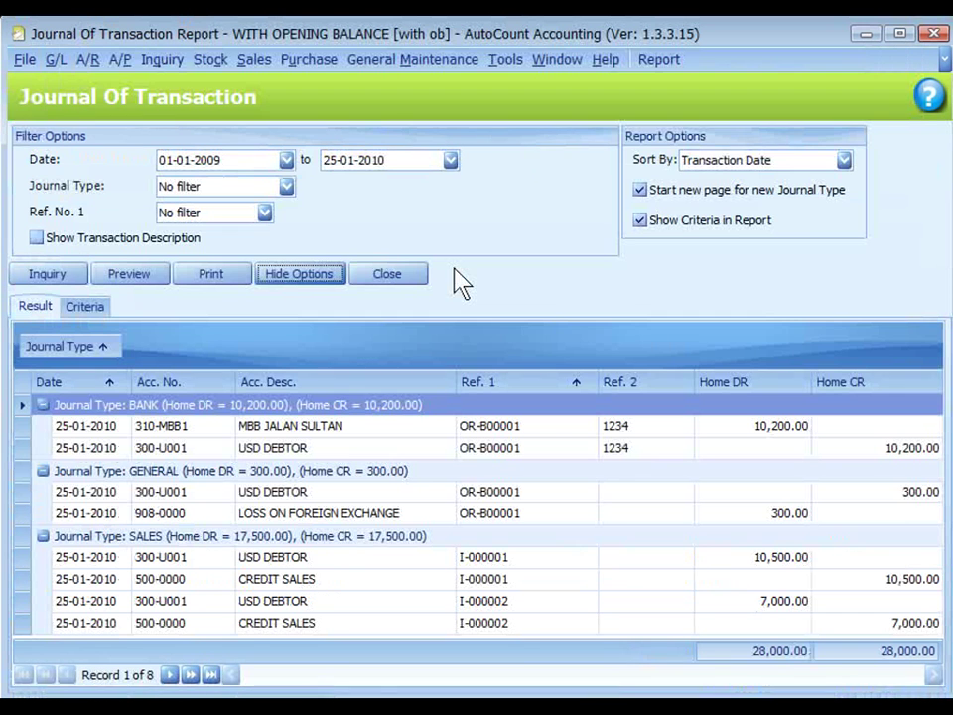
Step: Hide the Journal of Transaction report's filter options and examine the bank receipt and foreign exchange entries
click(455, 268)
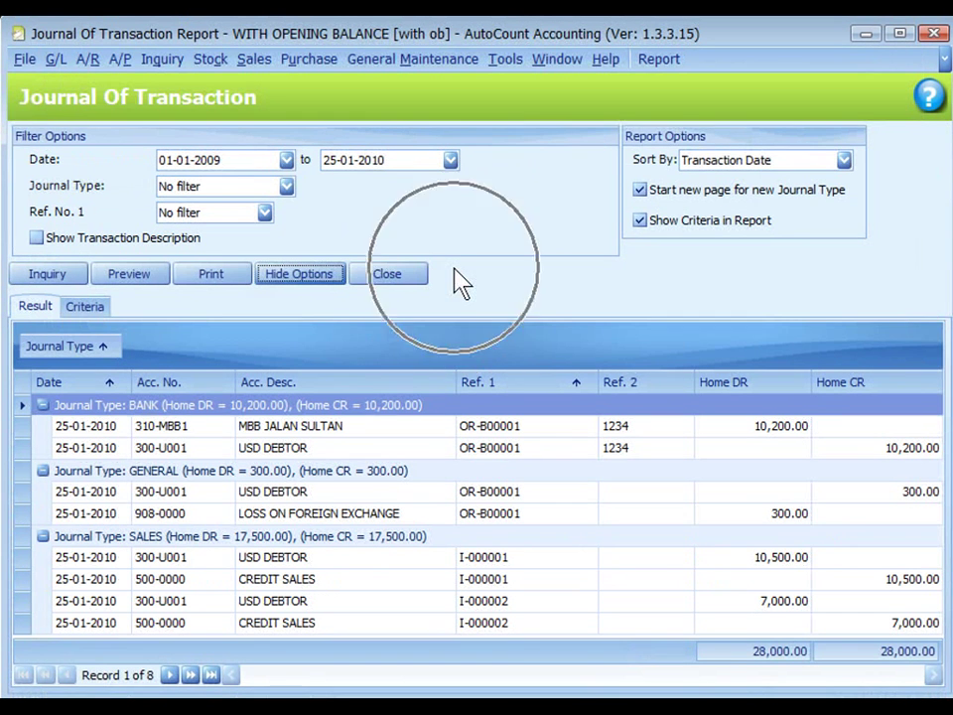
click(296, 276)
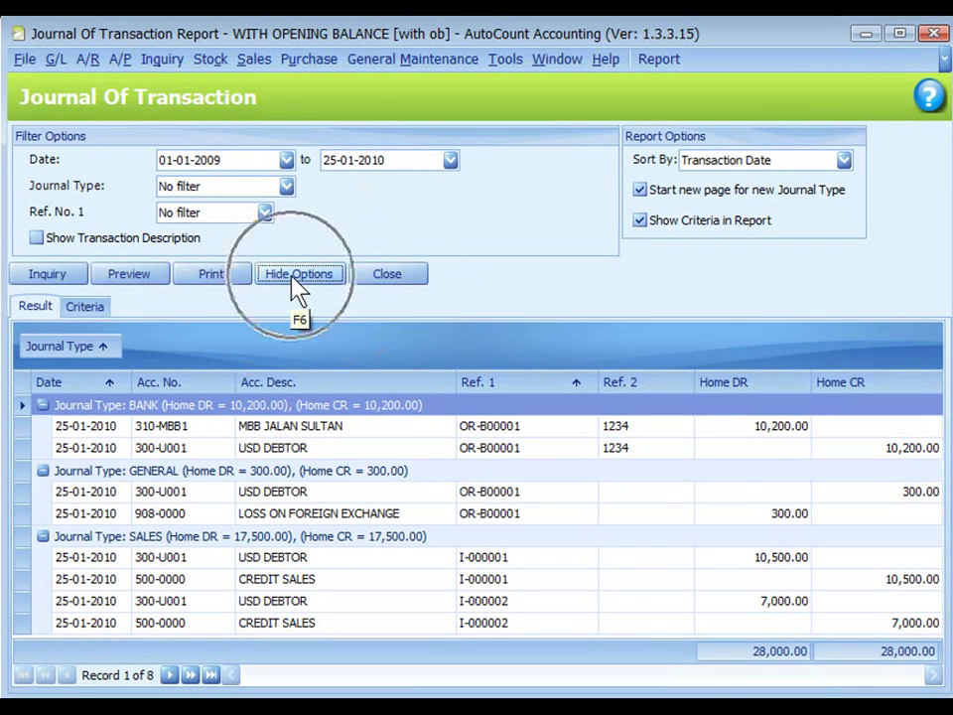
click(663, 367)
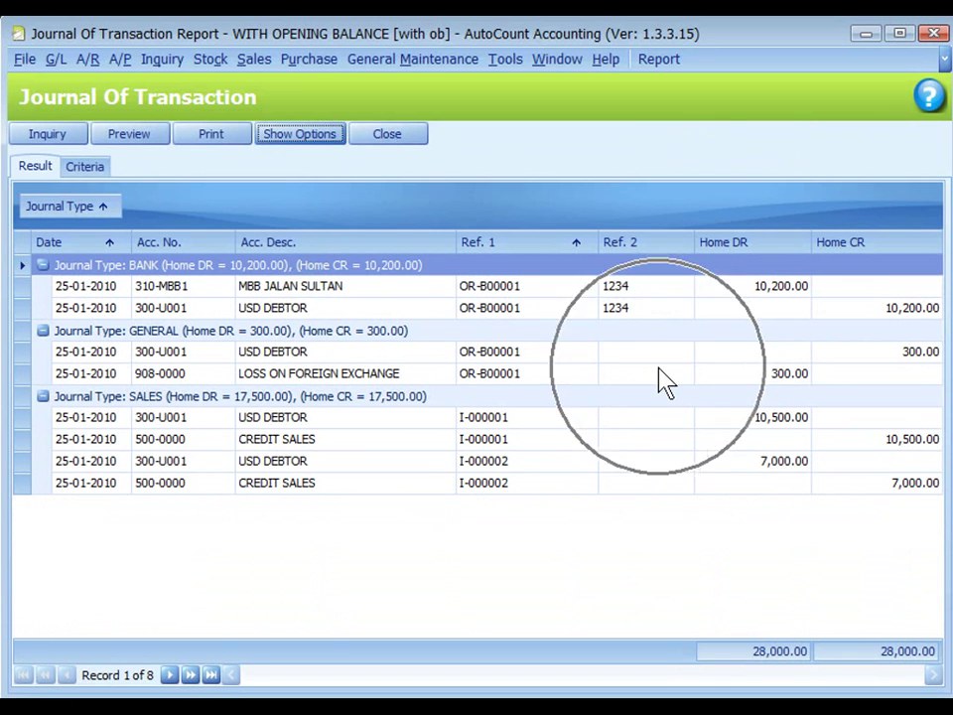
click(739, 365)
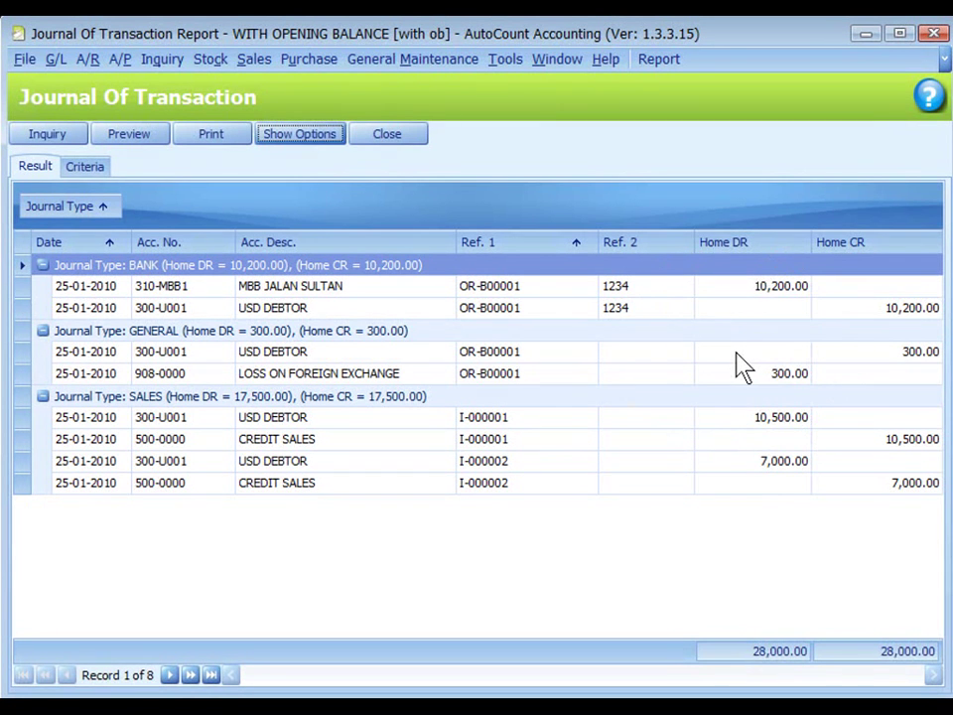
click(719, 306)
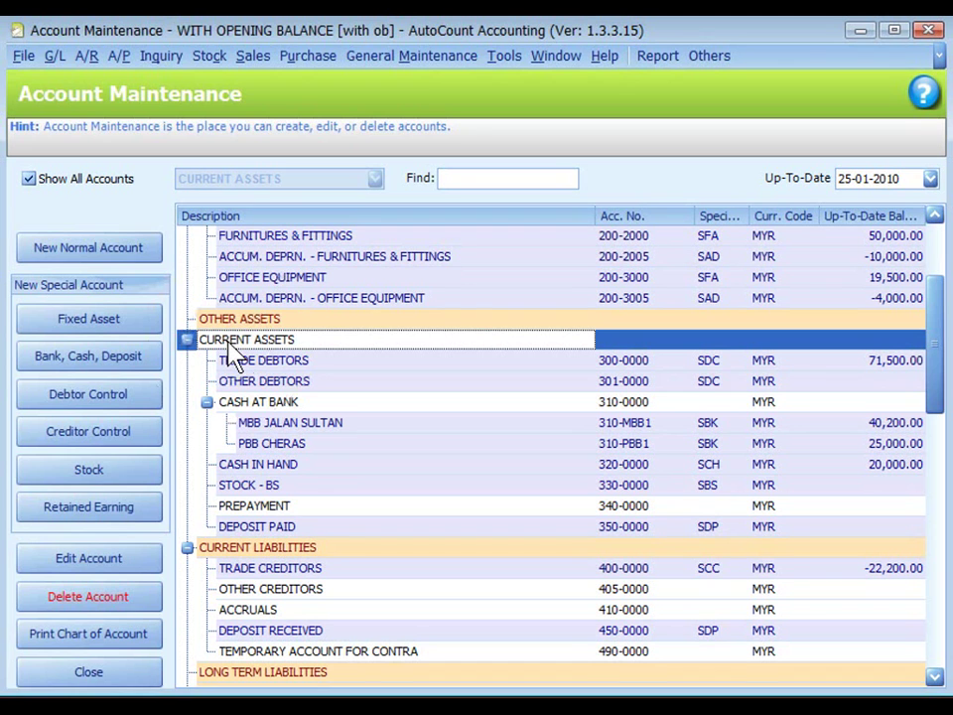
Step: Create a bank account USD BANK, account 300-0099, under CURRENT ASSETS with currency code USD and save it
click(80, 365)
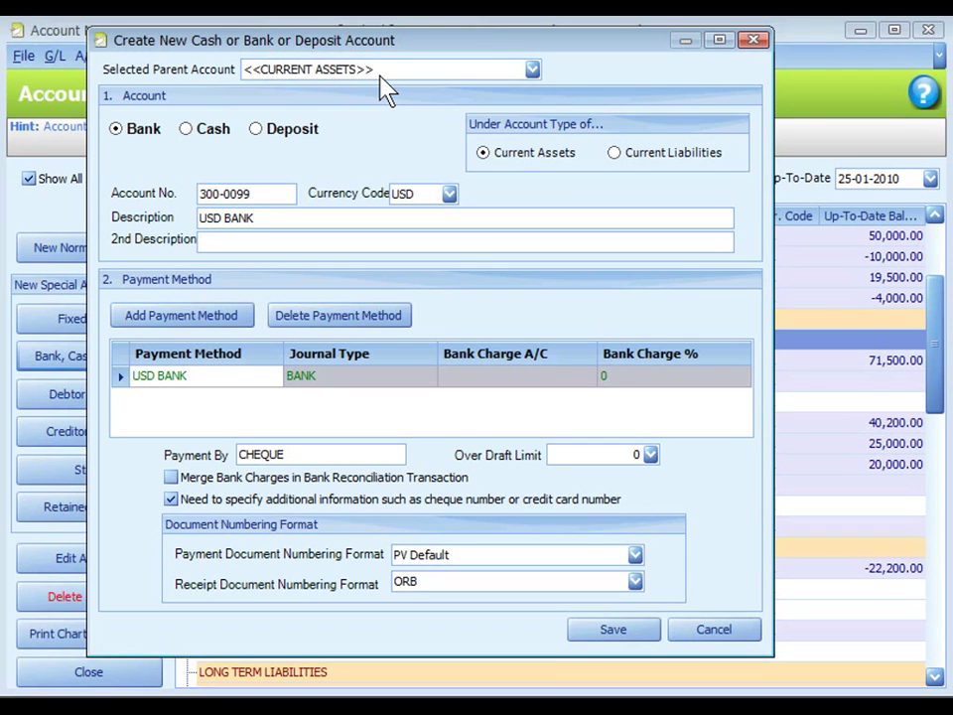
click(434, 194)
click(599, 632)
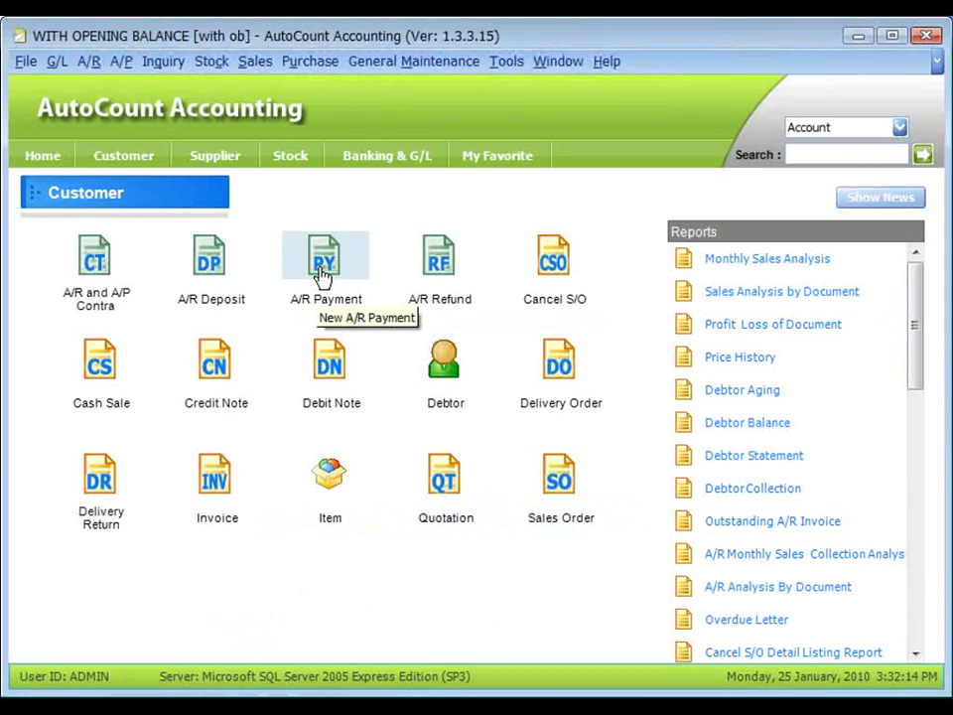
Step: Start a new A/R receive payment for debtor USD DEBTOR
click(323, 274)
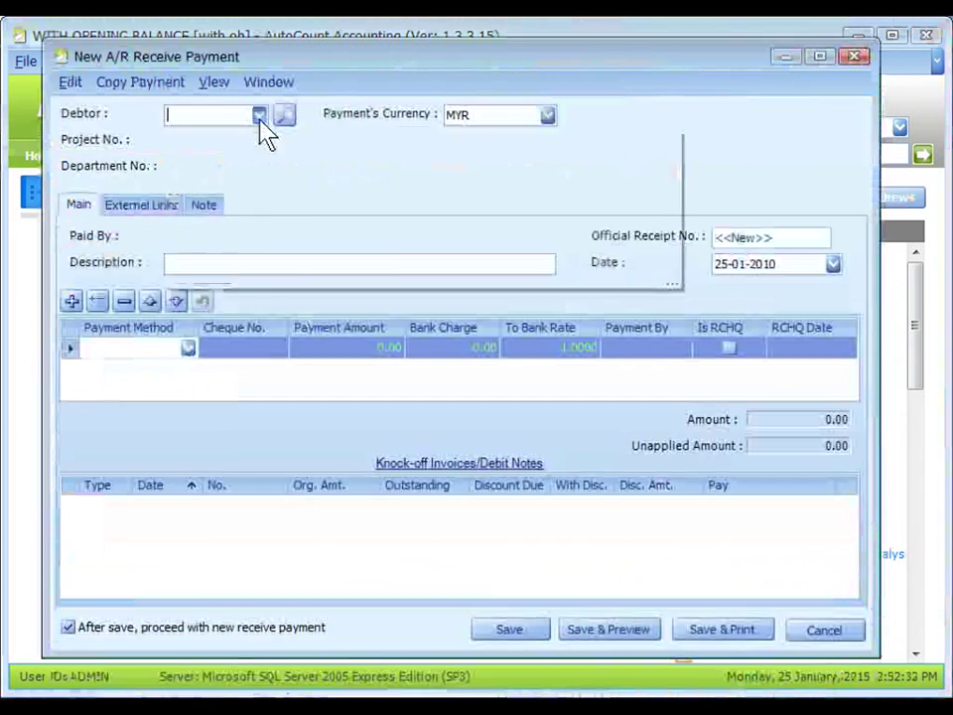
click(258, 116)
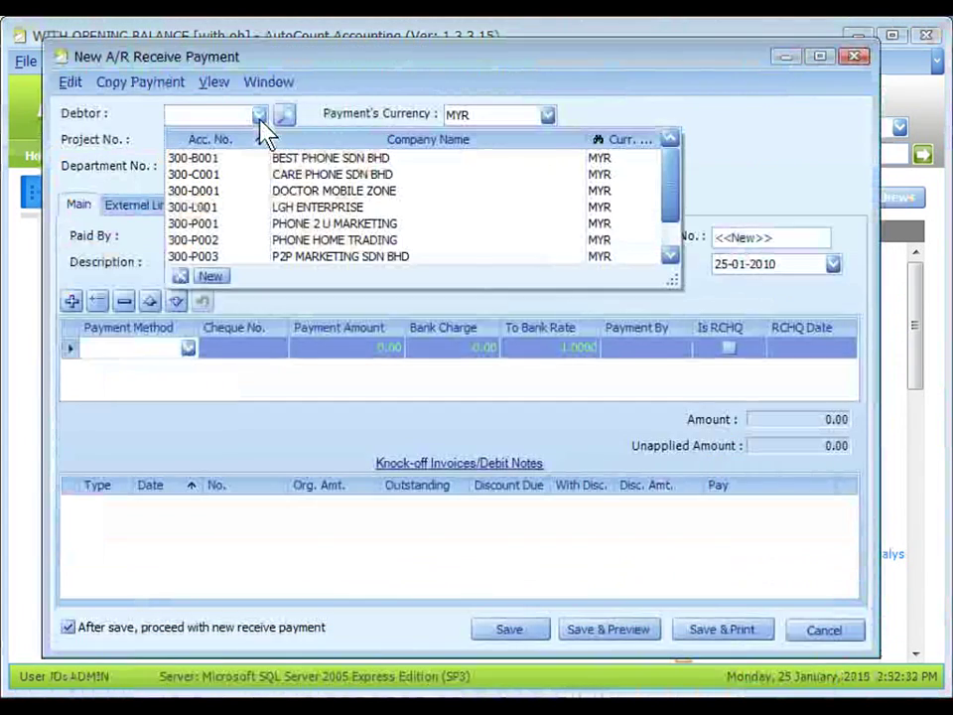
scroll(298, 260, down, 1)
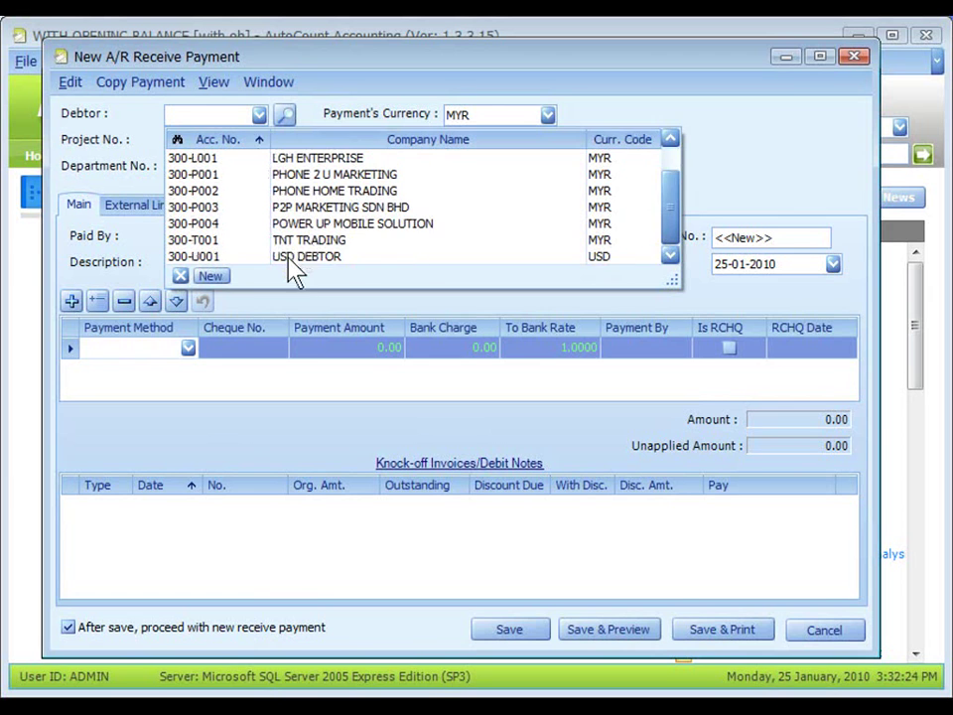
click(296, 260)
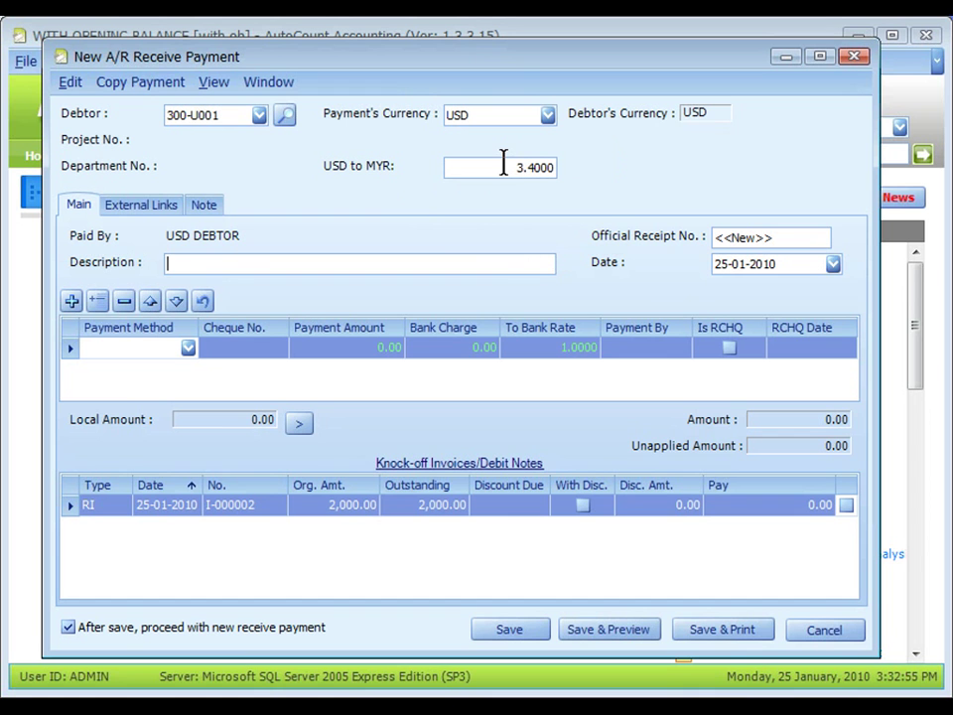
Step: Enter a USD BANK payment of 2000 with cheque number 2222 in the receive payment
click(188, 348)
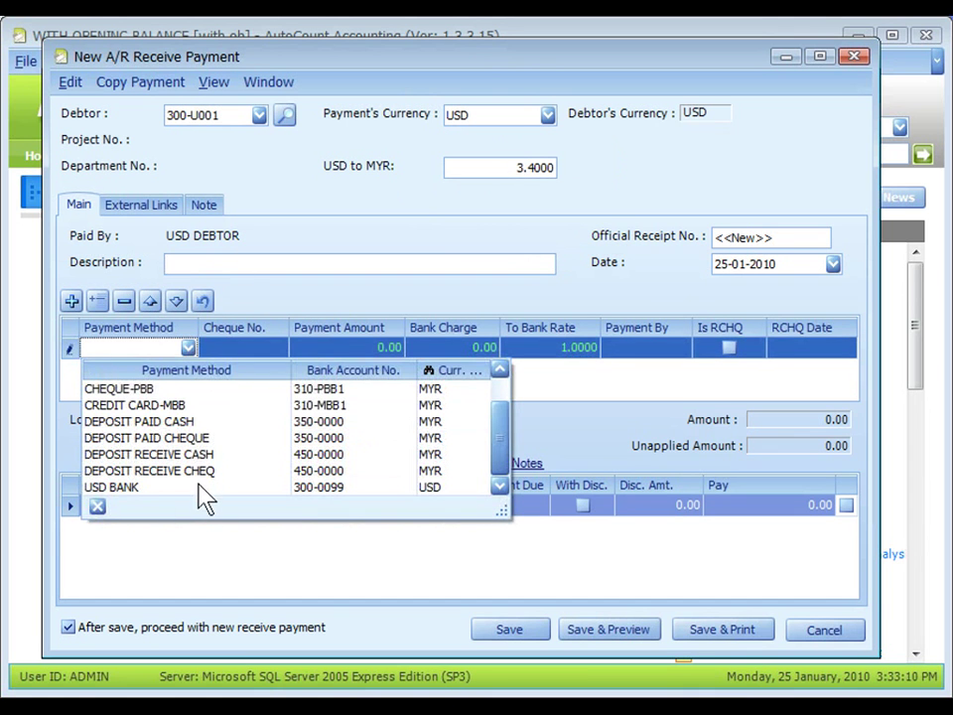
click(205, 501)
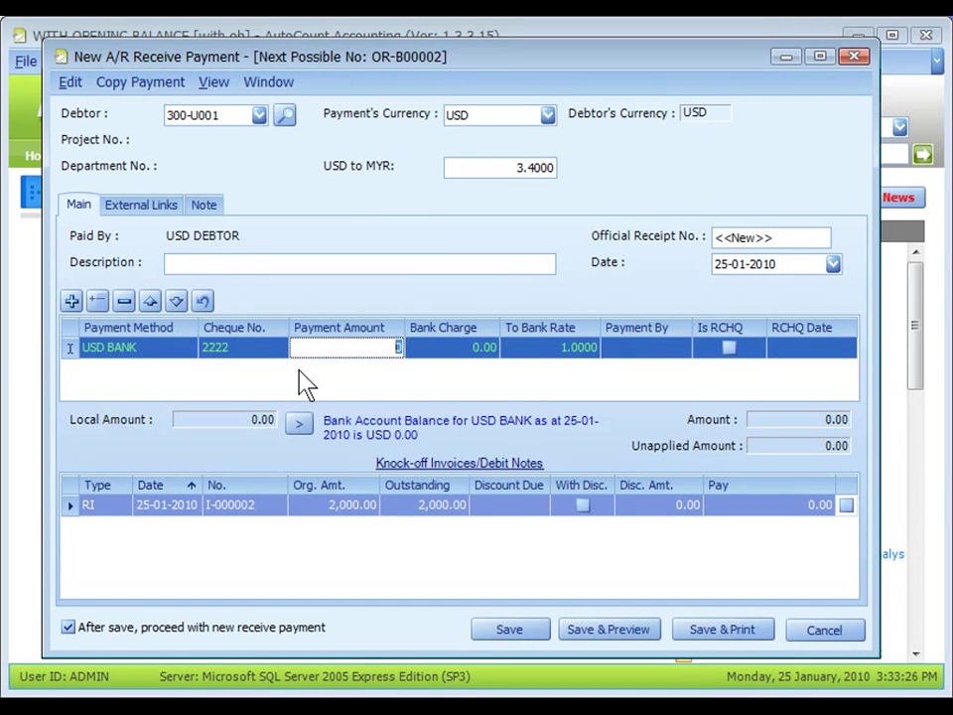
click(318, 348)
text(2000)
click(316, 343)
click(552, 359)
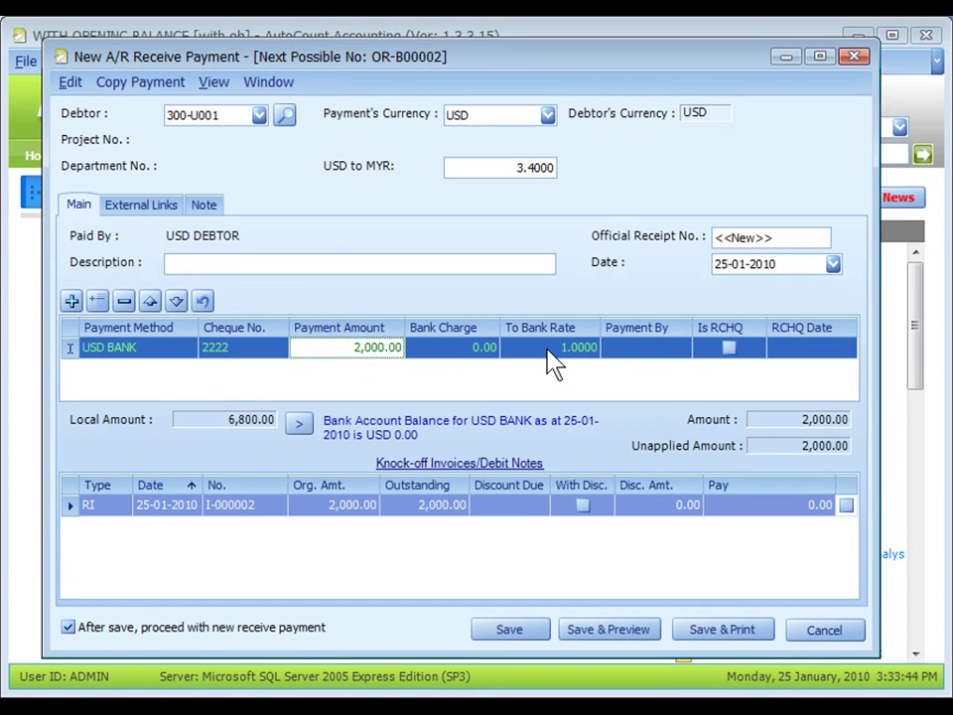
Step: Knock off invoice I-000002 with the payment and save it, accepting the gain/loss posting
click(847, 508)
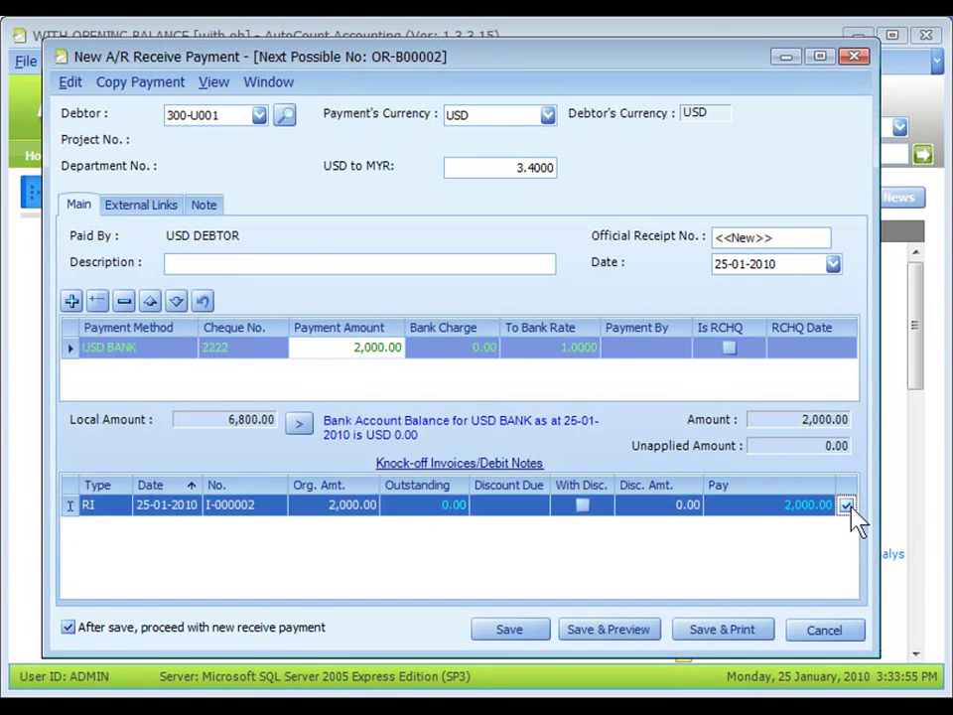
click(507, 633)
click(401, 472)
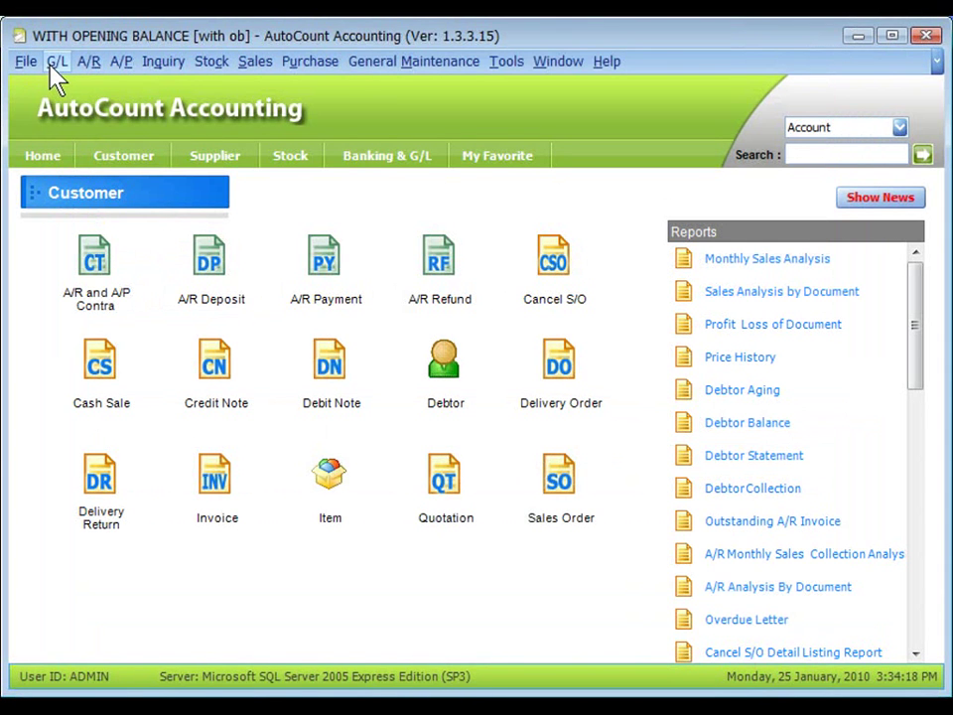
Step: Run the Journal of Transaction Report inquiry, hide its filter options and examine the USD BANK receipt and exchange entries
click(52, 69)
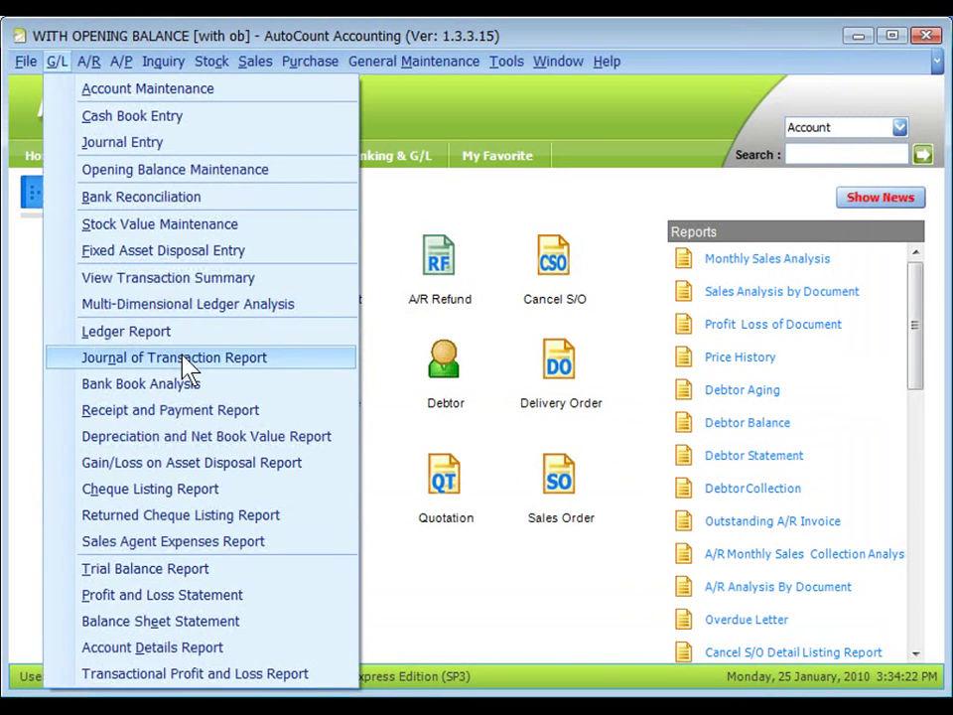
click(189, 366)
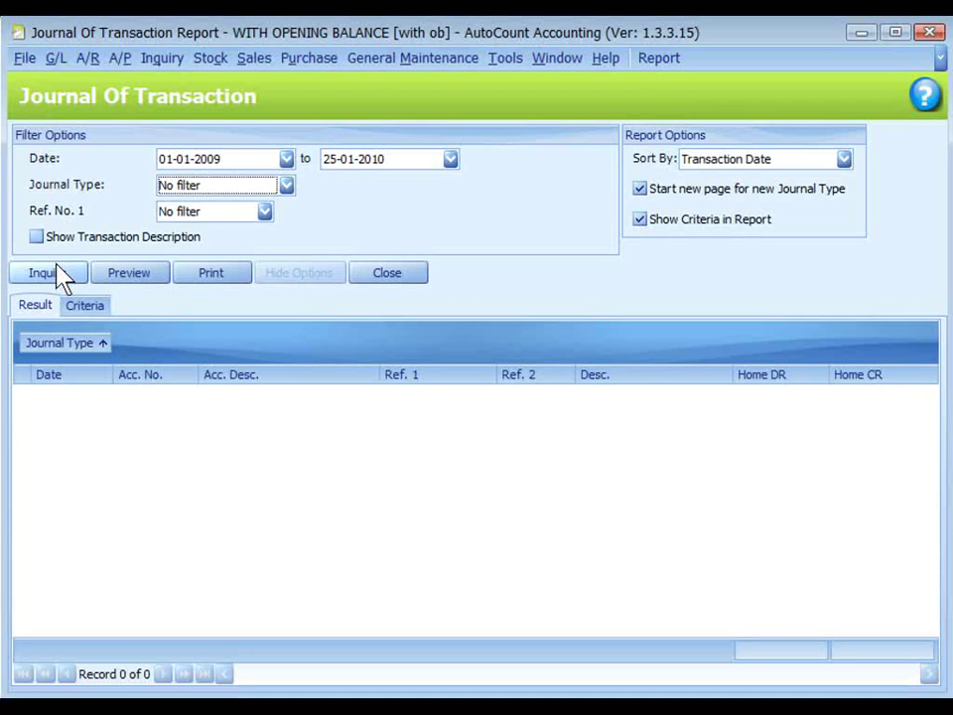
click(57, 268)
click(303, 274)
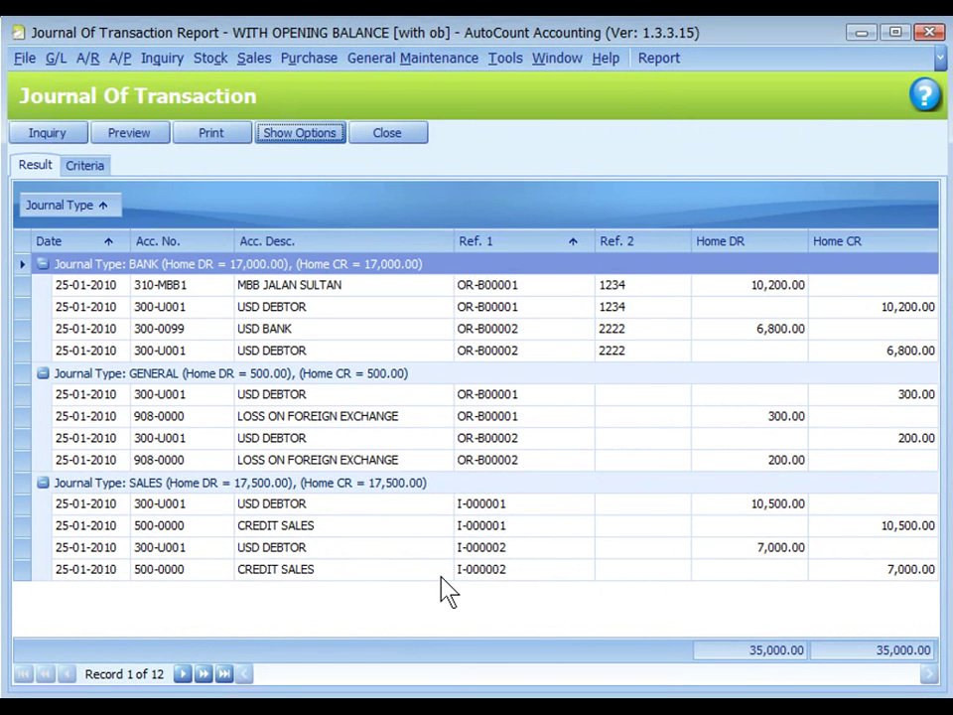
click(650, 341)
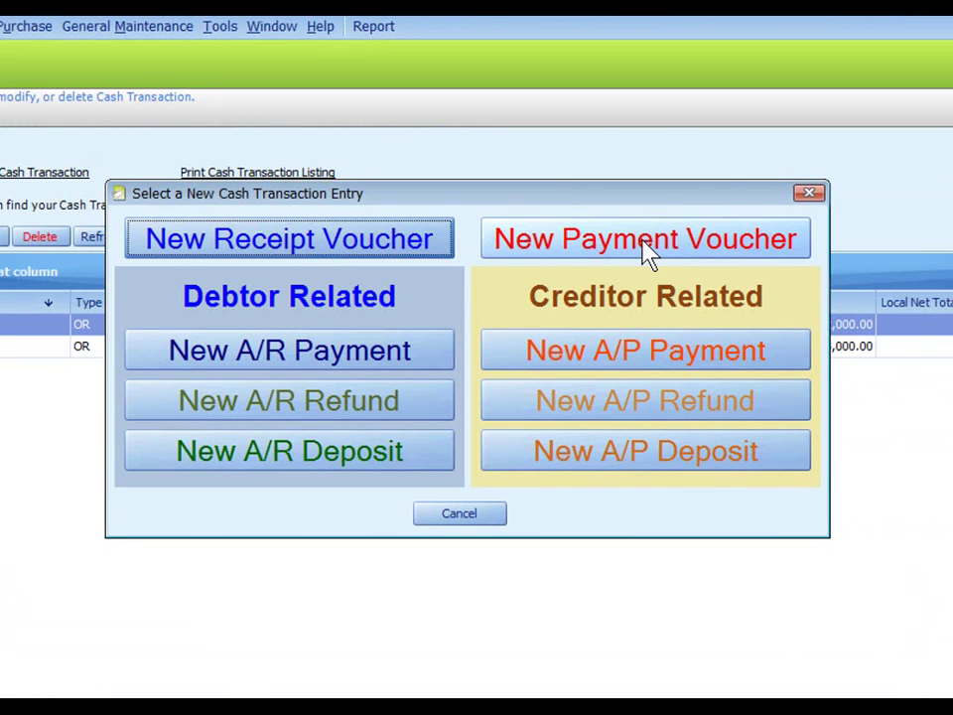
Step: Create a new payment voucher in USD and enter a USD BANK payment of 2000
click(648, 243)
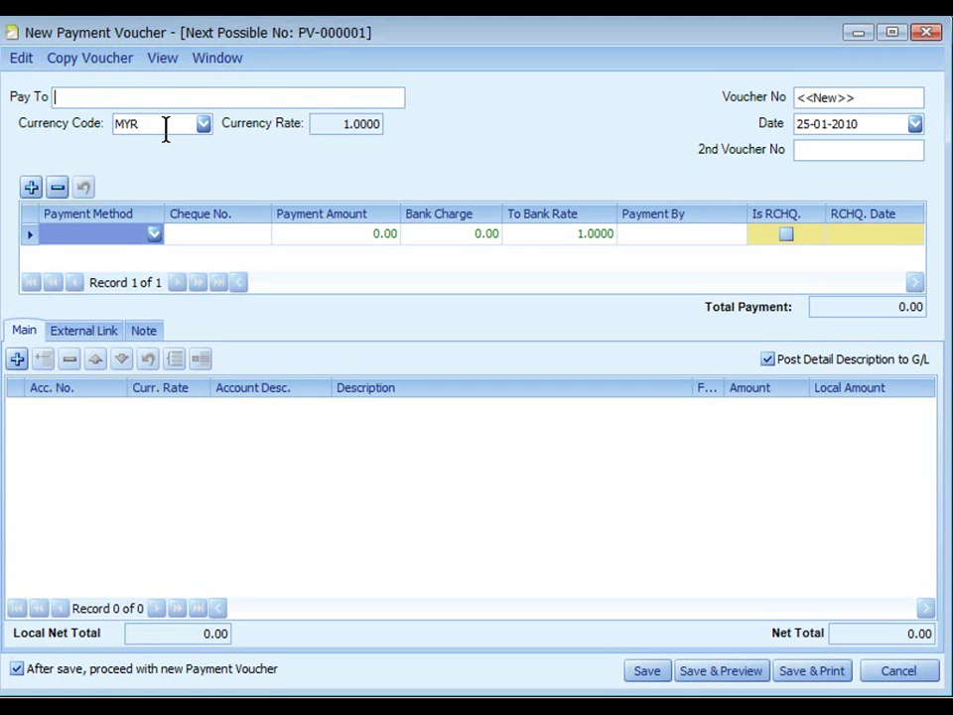
click(204, 124)
click(198, 184)
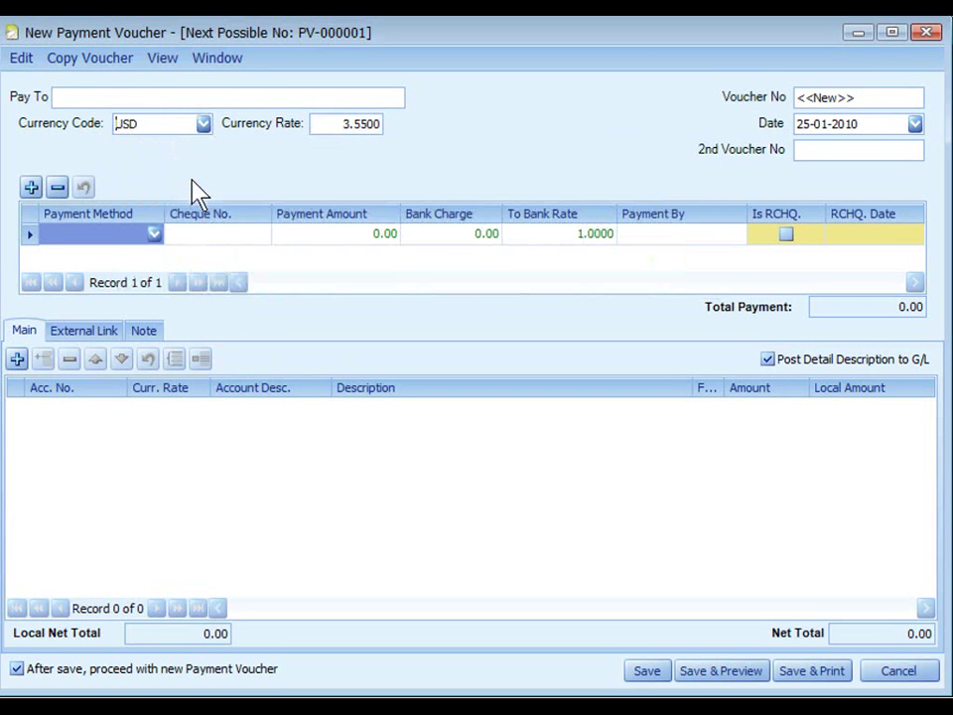
click(154, 233)
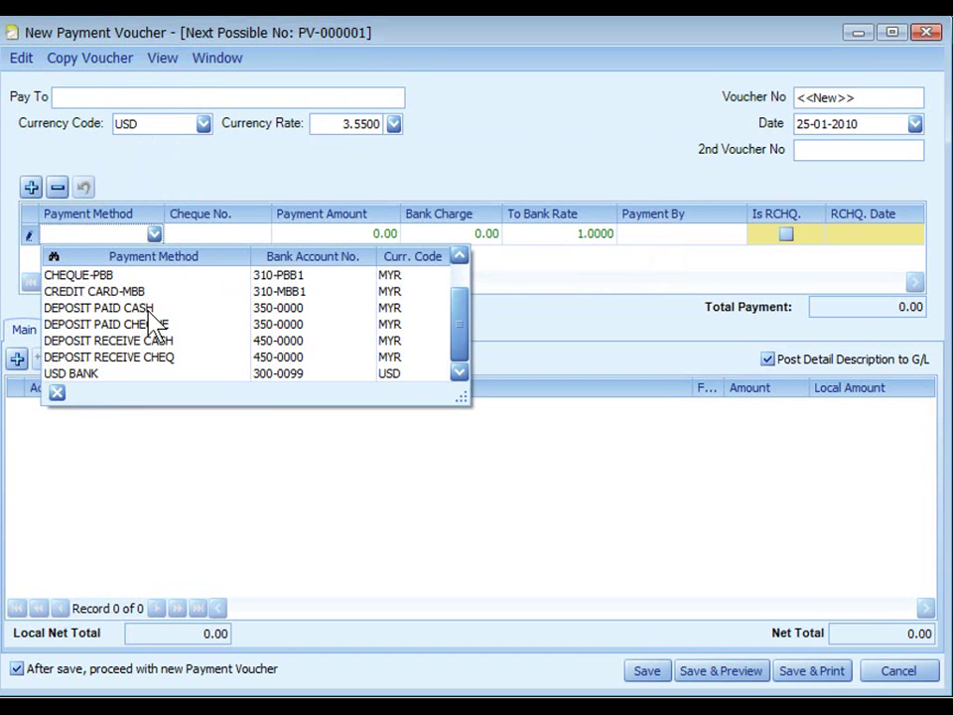
click(127, 375)
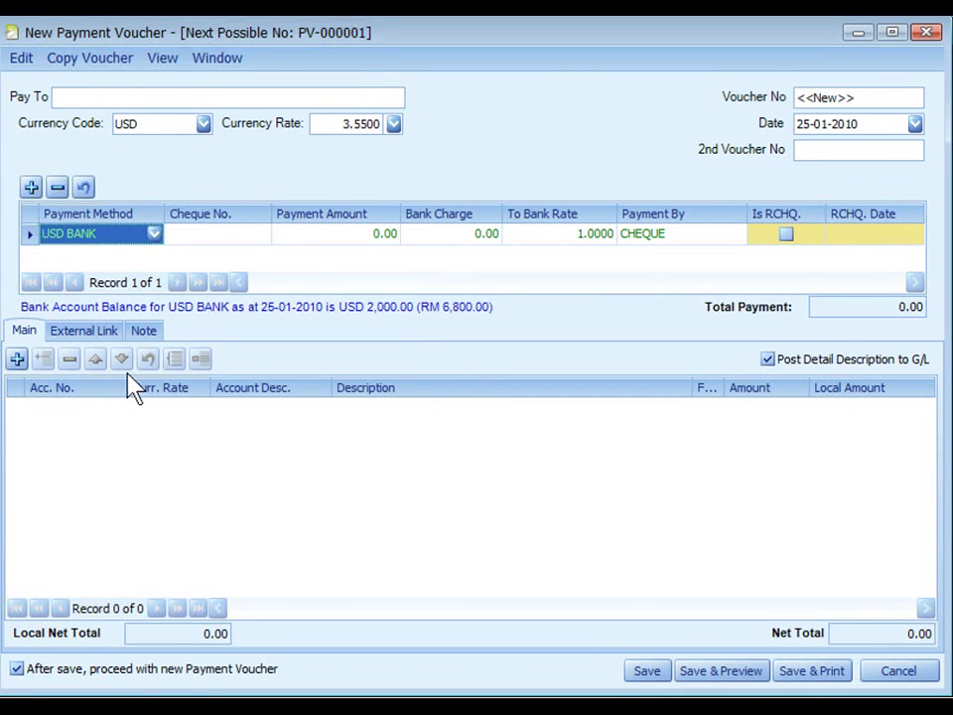
click(306, 239)
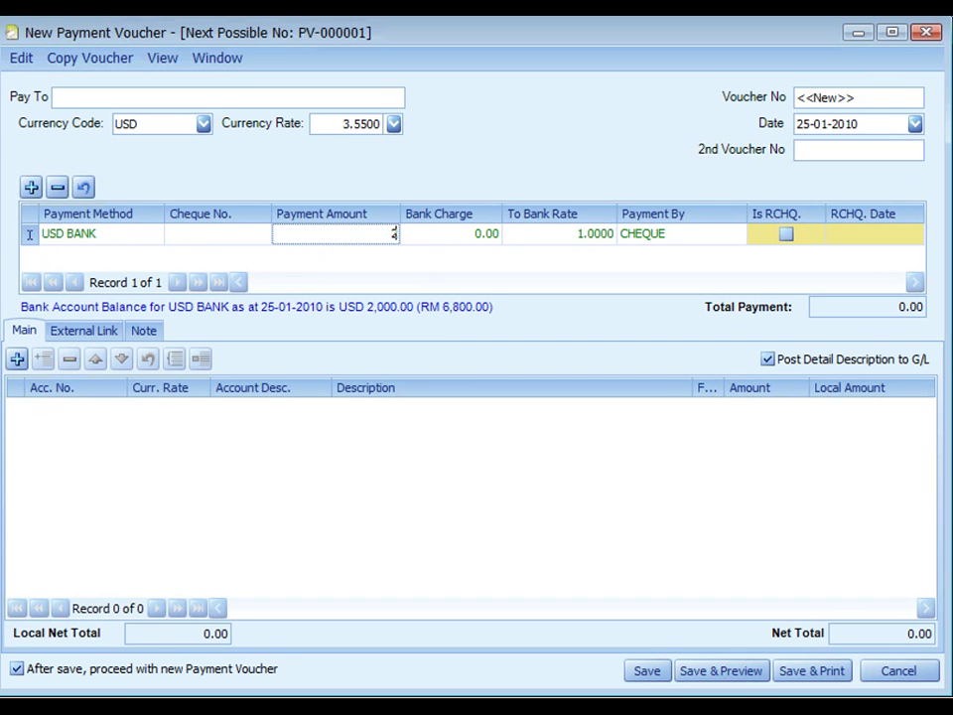
text(2000)
key(Return)
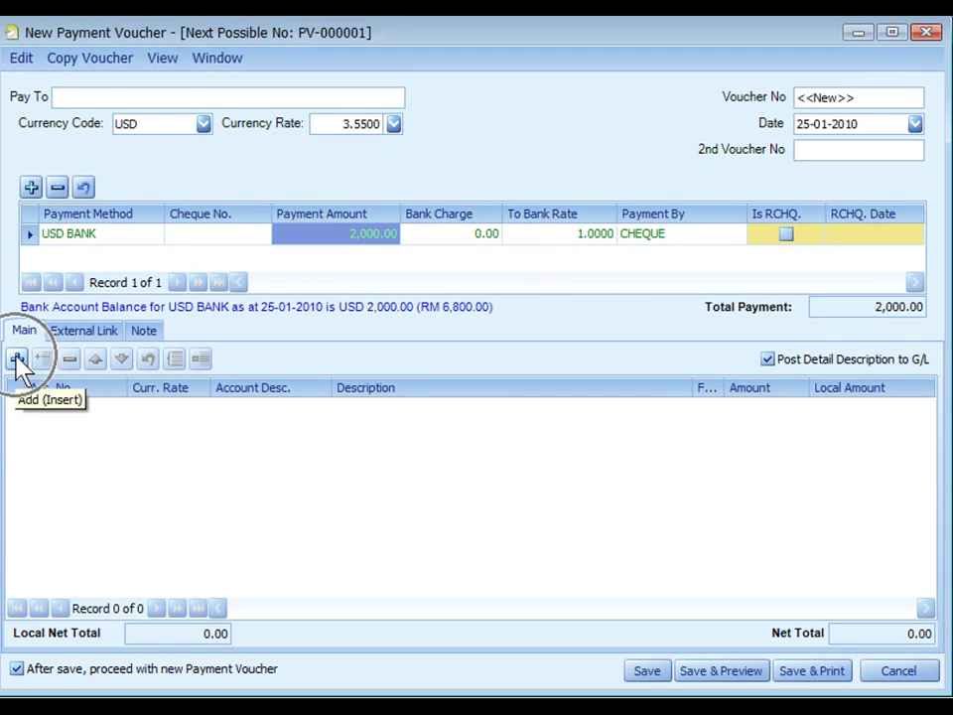
Step: Add a detail line to the voucher for MBB JALAN SULTAN (310-MBB1) and save the payment voucher
click(18, 360)
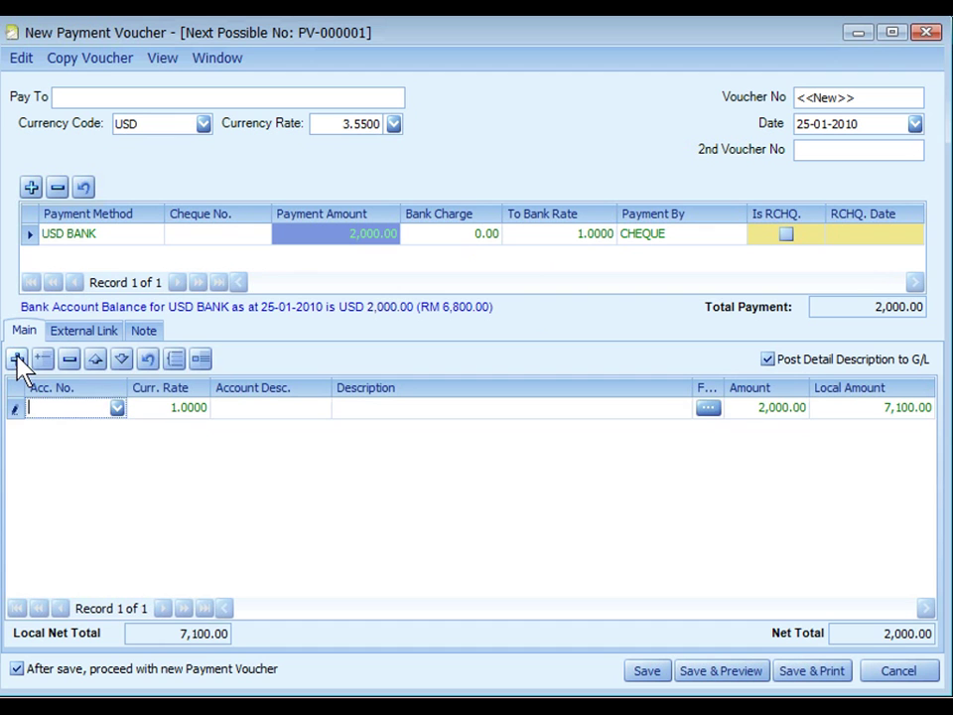
click(117, 408)
click(162, 457)
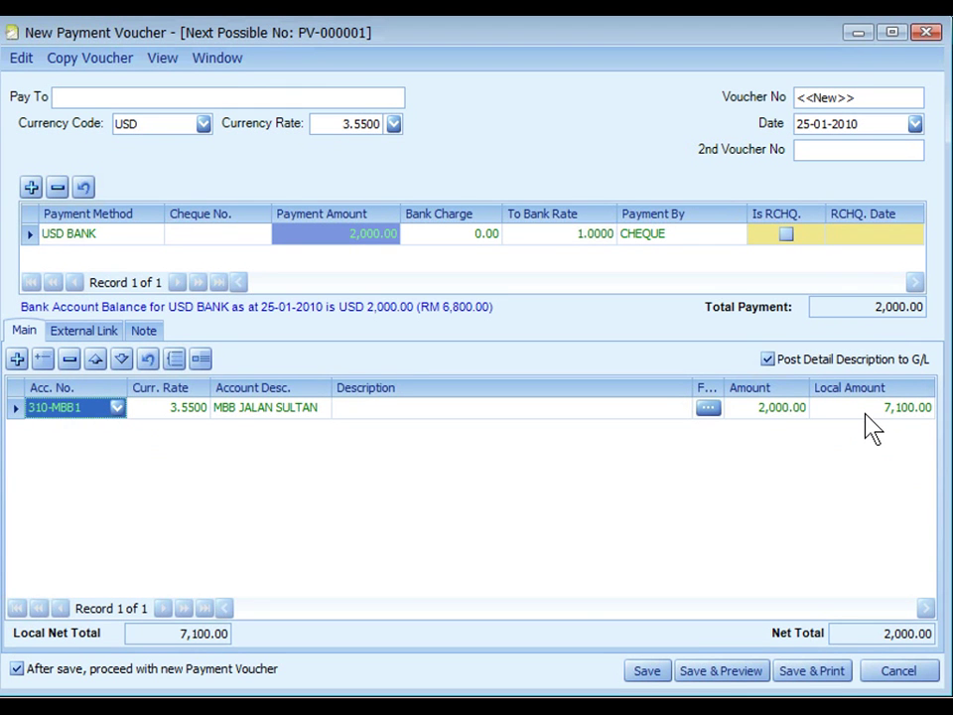
click(649, 673)
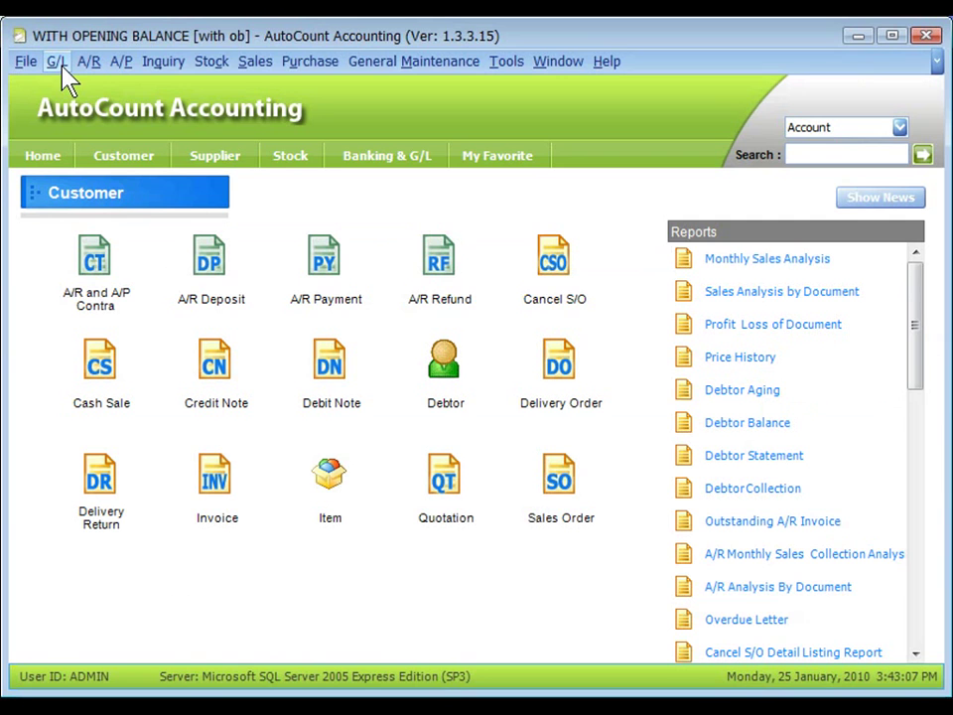
Step: Run the Ledger Report inquiry for the USD BANK account and examine its original-currency and home-currency amounts
click(61, 64)
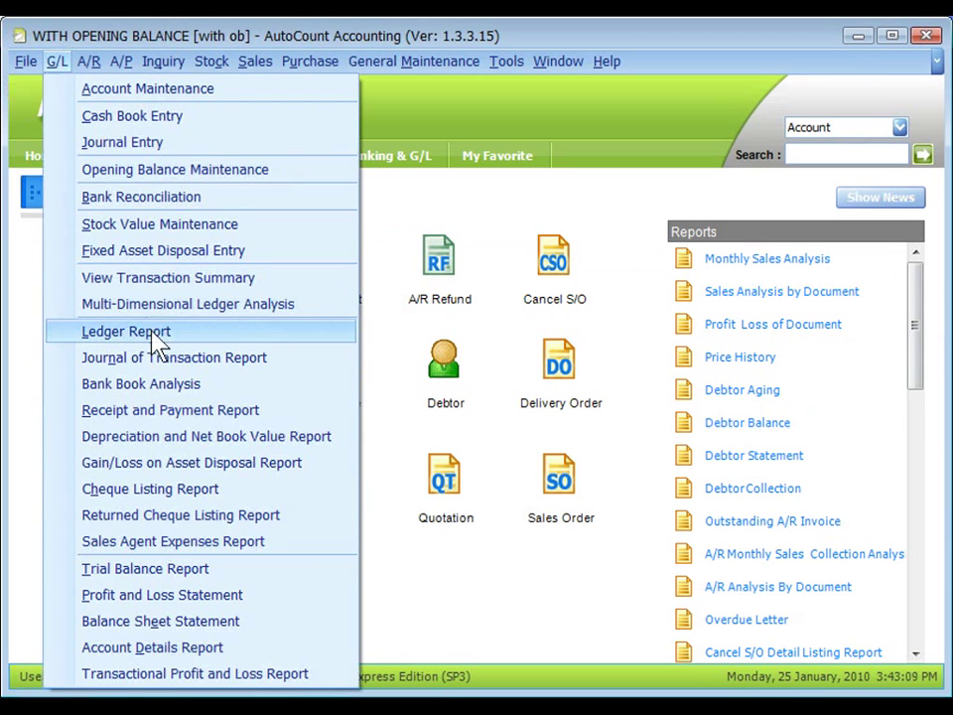
click(176, 339)
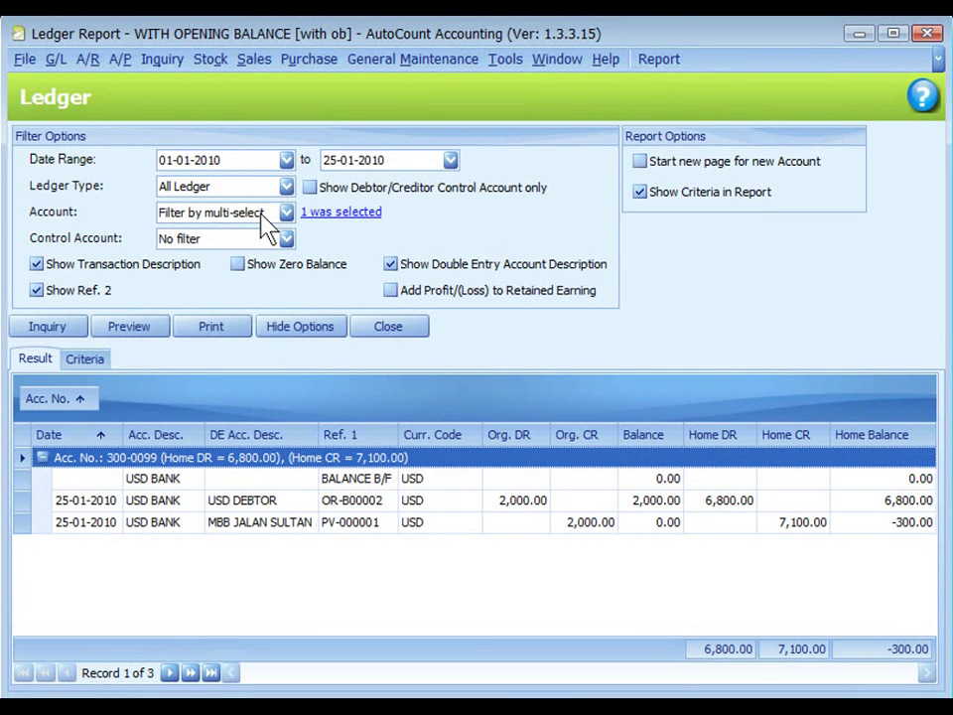
click(30, 327)
click(526, 442)
click(596, 445)
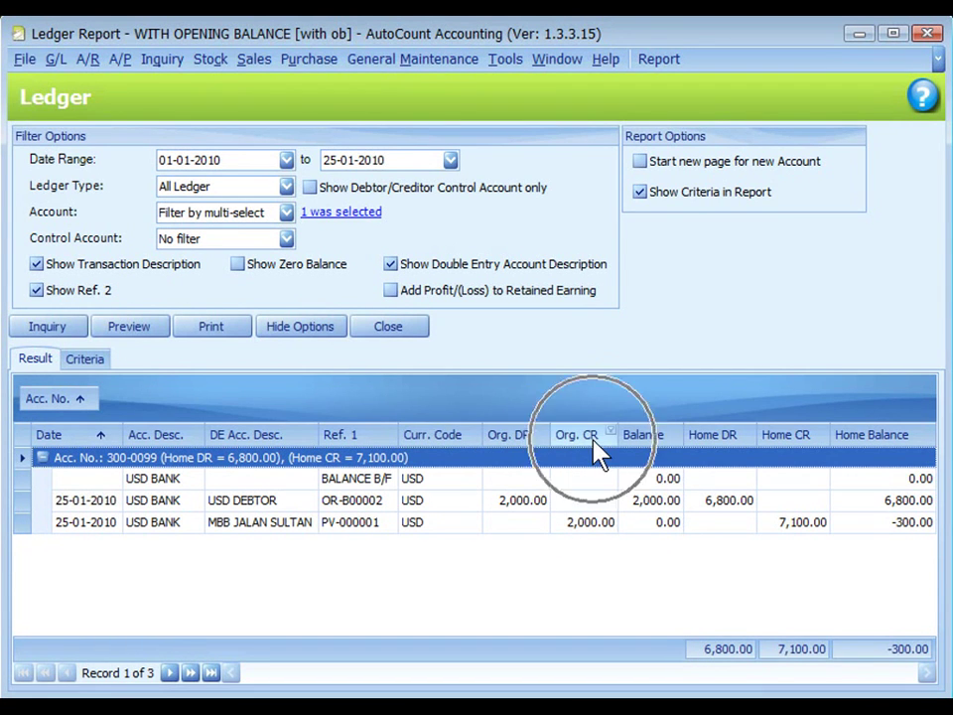
Step: Create a new general journal entry in MYR with the description OFFSET NEGATIVE BALANCE
click(633, 443)
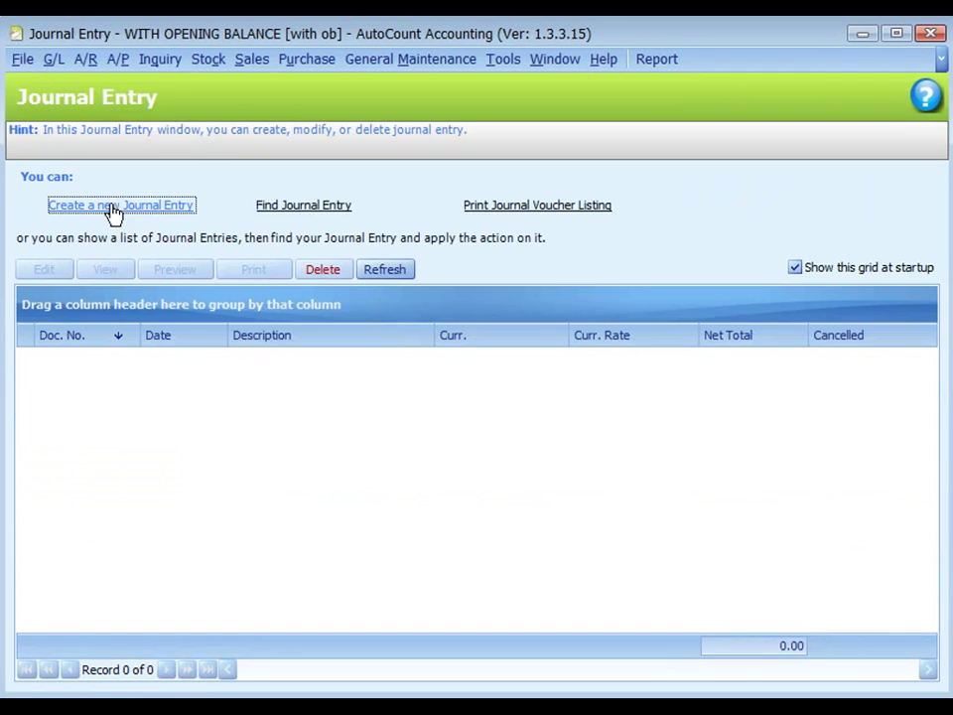
click(111, 207)
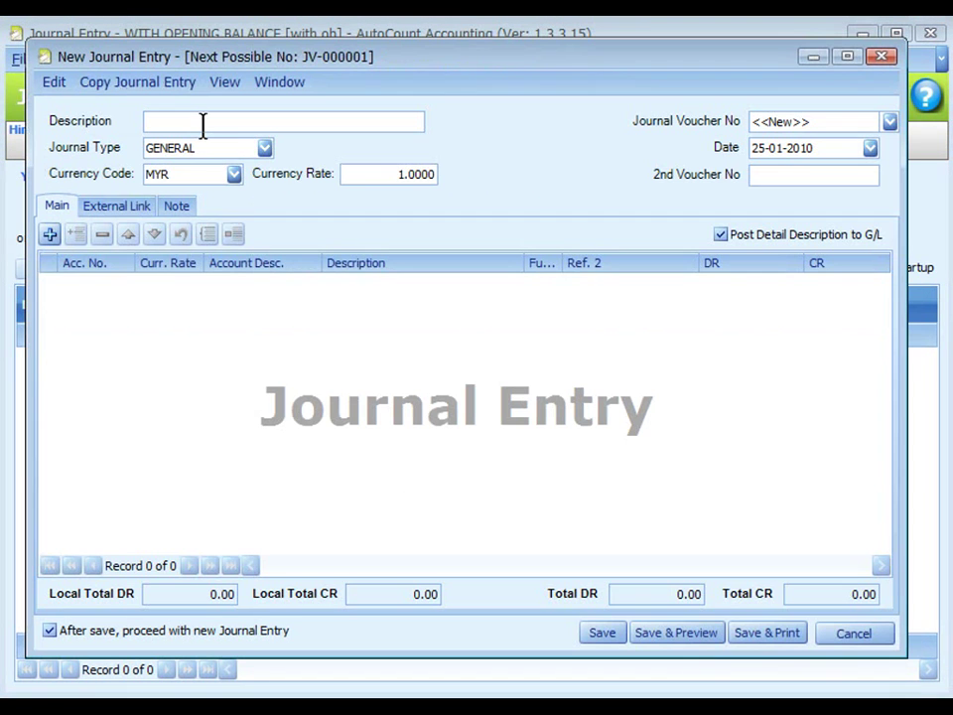
text(OFFSET NEGATIVE BALANCE)
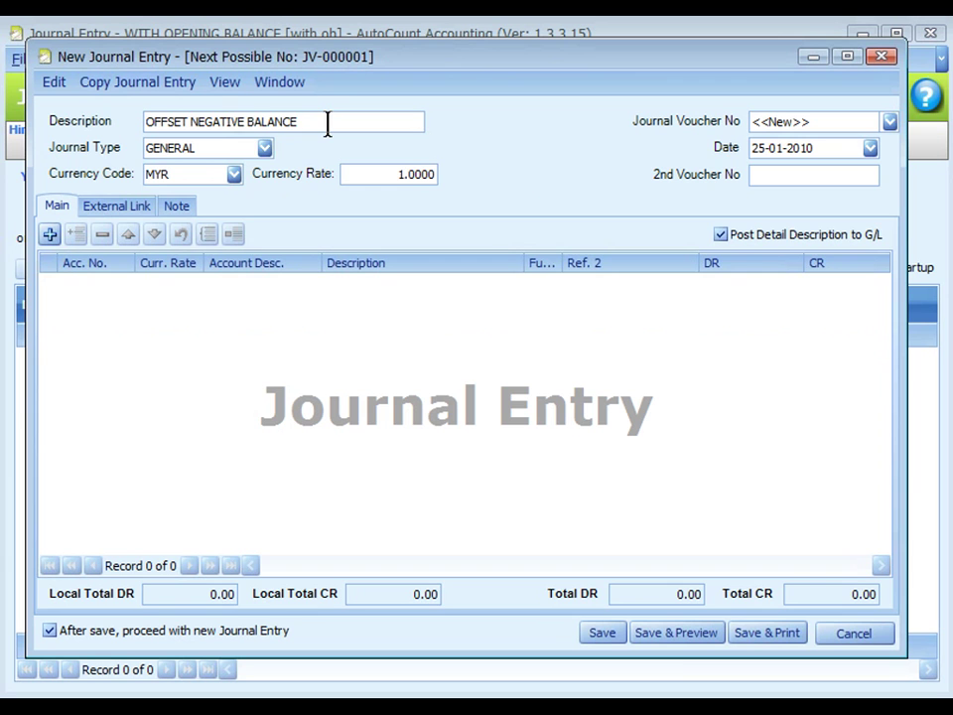
click(210, 176)
click(354, 173)
Step: Add a journal line for USD BANK (300-0099) with a currency rate of 0 and a debit of 300
click(49, 234)
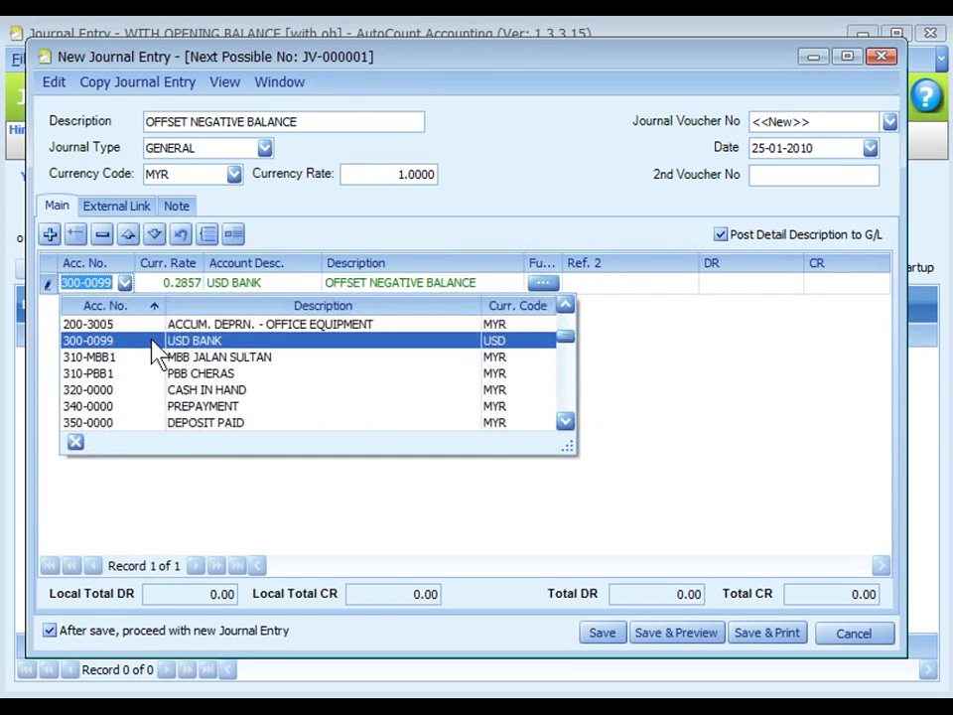
click(152, 342)
key(Tab)
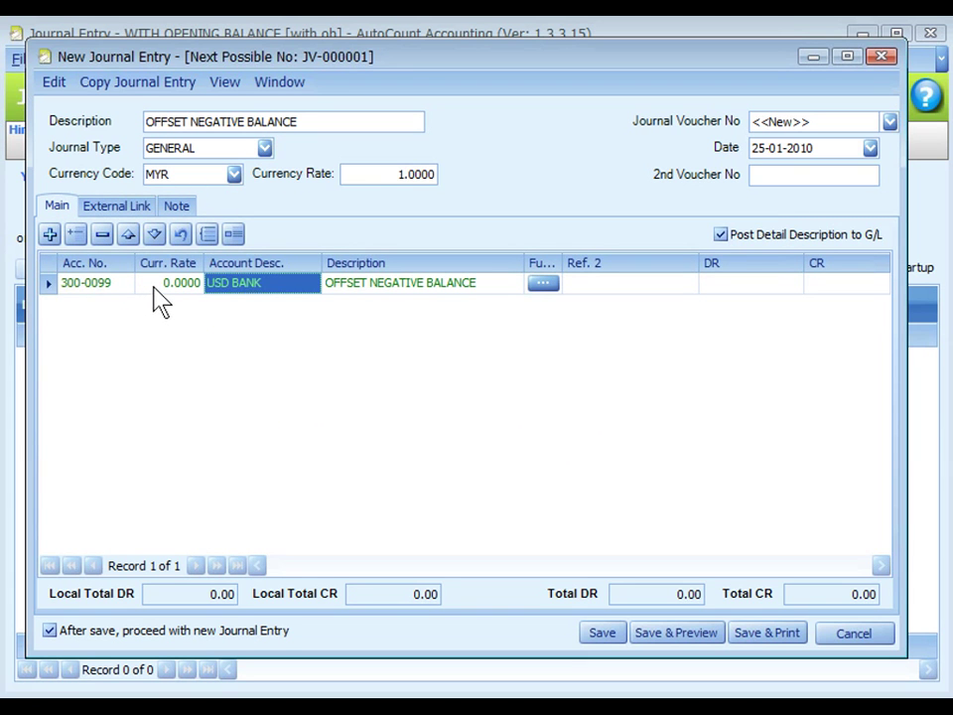
click(745, 283)
text(300)
key(Tab)
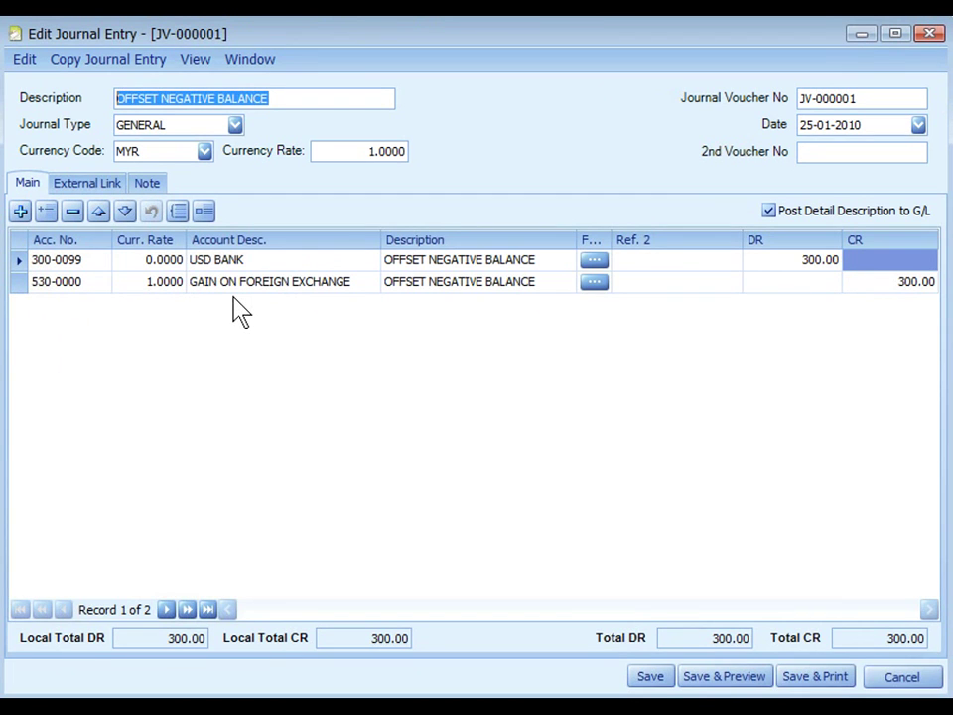
Step: Credit 300 to GAIN ON FOREIGN EXCHANGE (530-0000) at currency rate 1 and save the journal entry
click(141, 289)
click(865, 289)
click(652, 681)
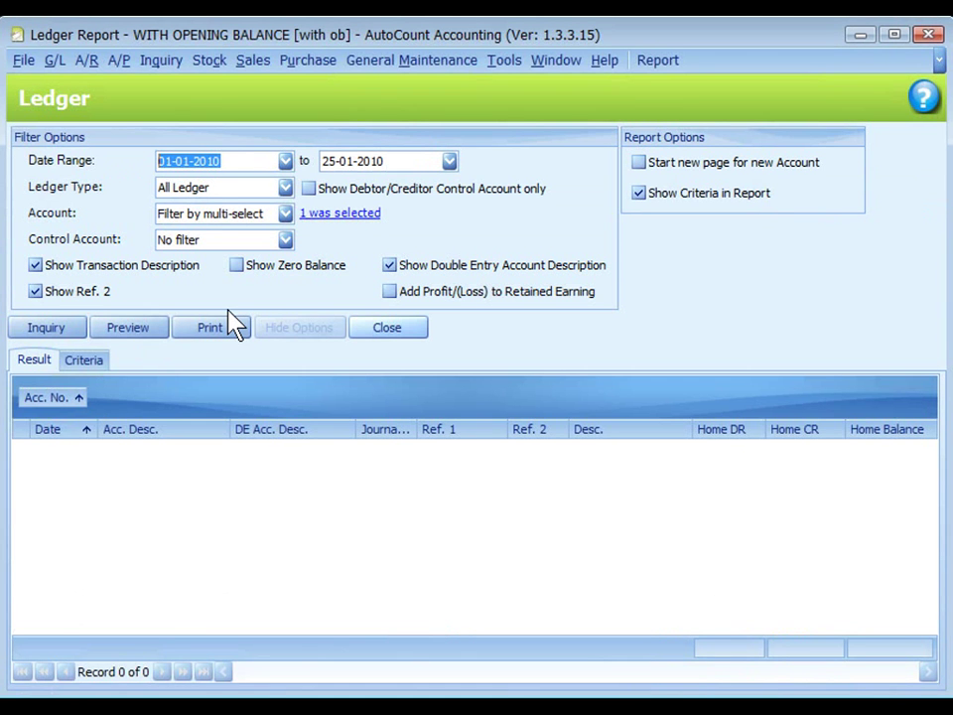
Step: Run the Ledger Report inquiry for the USD BANK account and examine its home balance with the offsetting journal
click(24, 333)
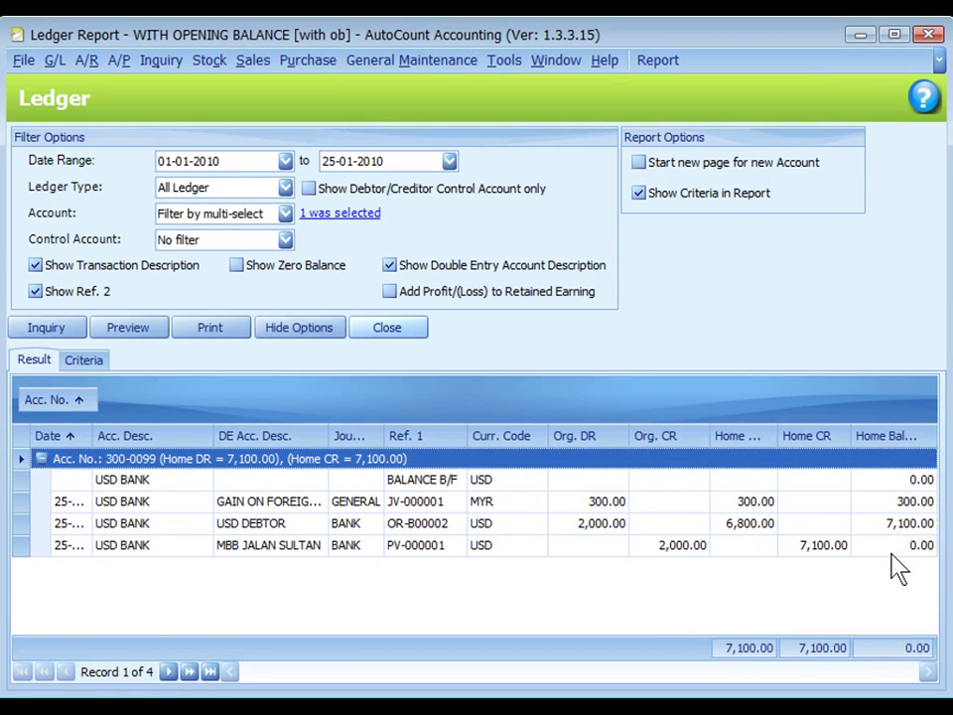
click(892, 554)
click(878, 514)
click(875, 549)
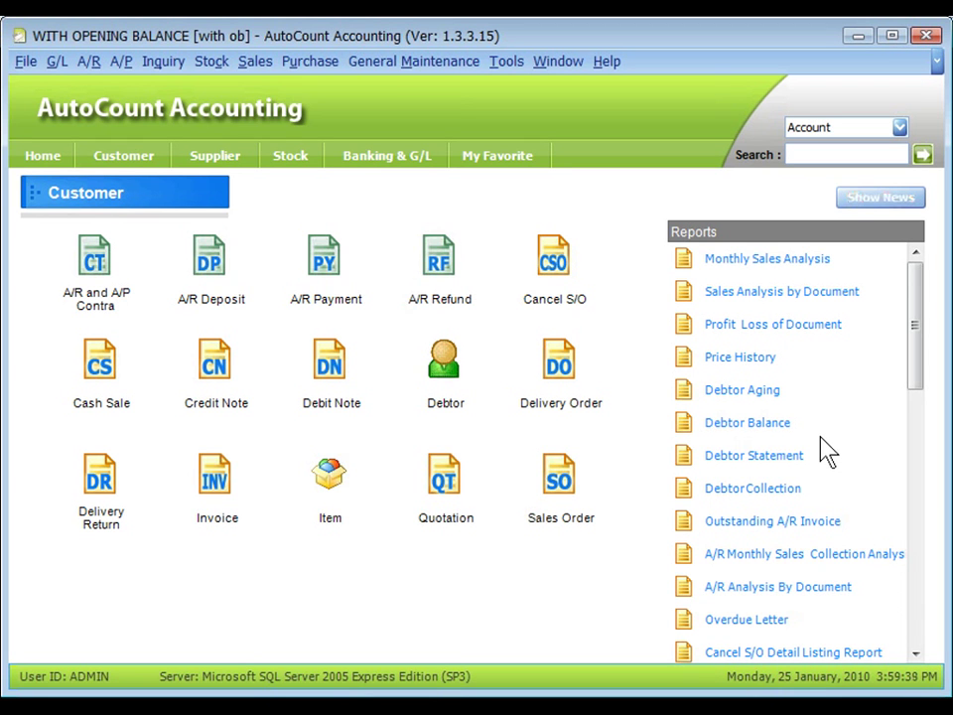
Step: Open Item Price by Currency Maintenance for the stock items
key(alt+k)
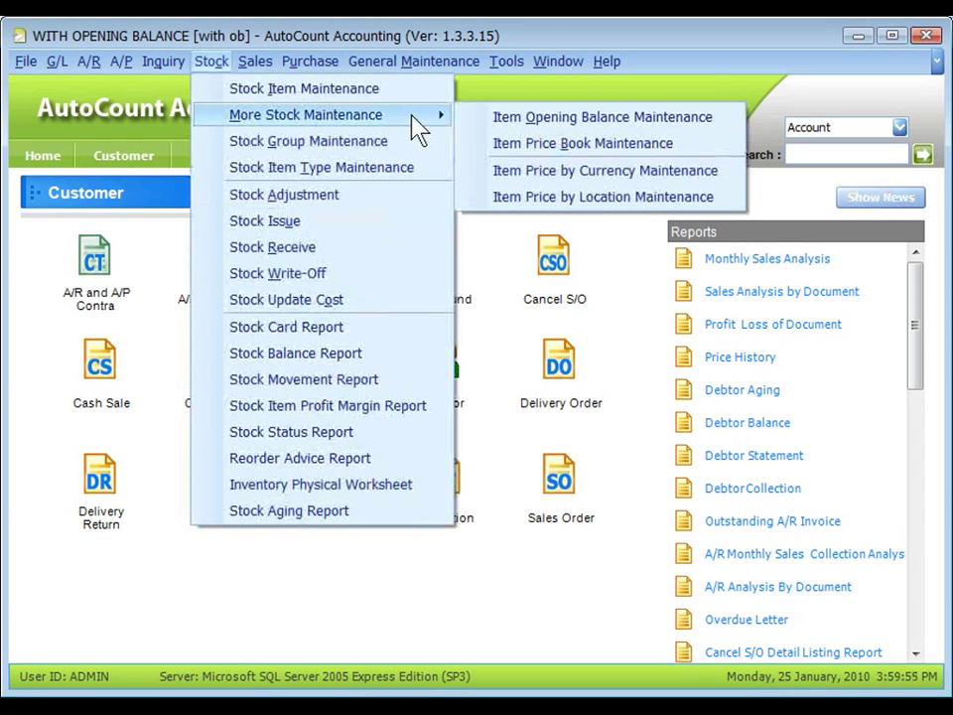
click(415, 118)
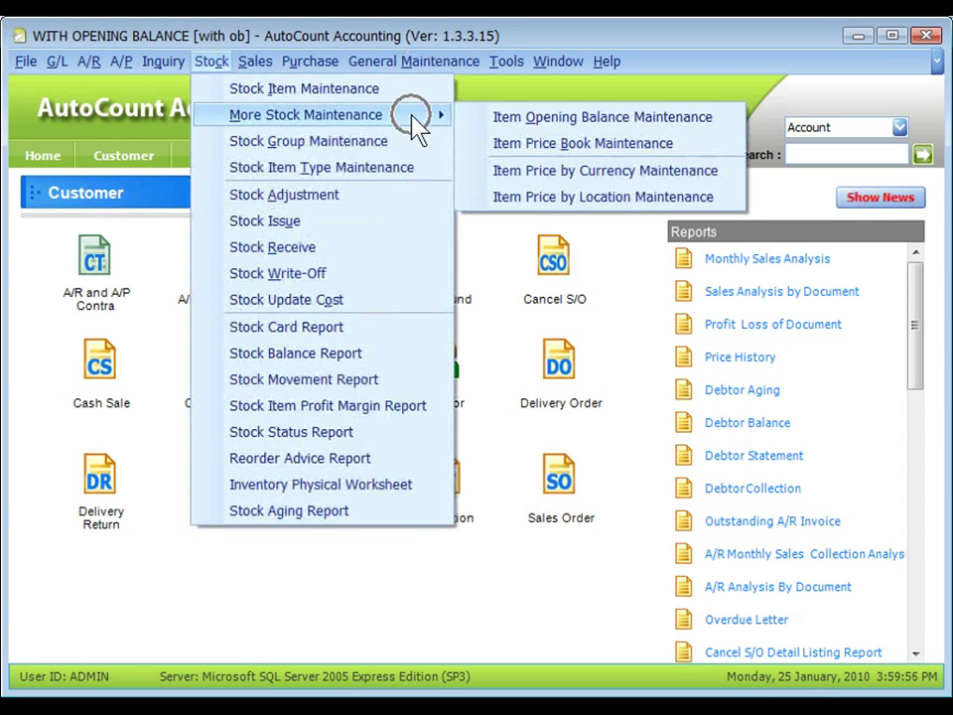
click(621, 186)
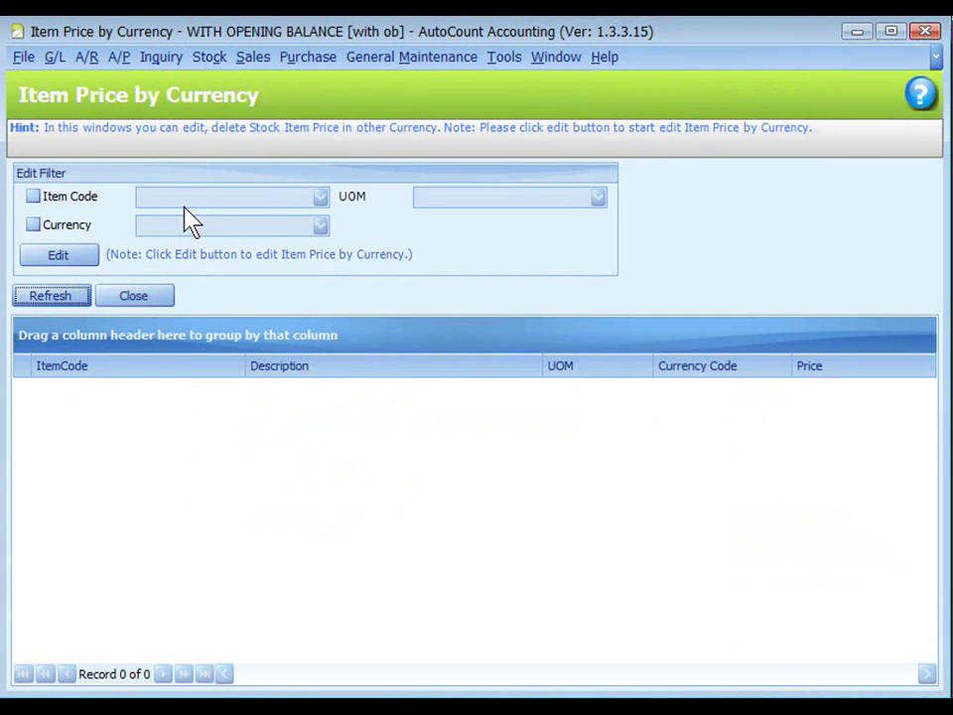
Step: Filter the item prices by currency USD, leaving the item code unfiltered, and open them for editing
click(185, 209)
click(41, 197)
click(41, 197)
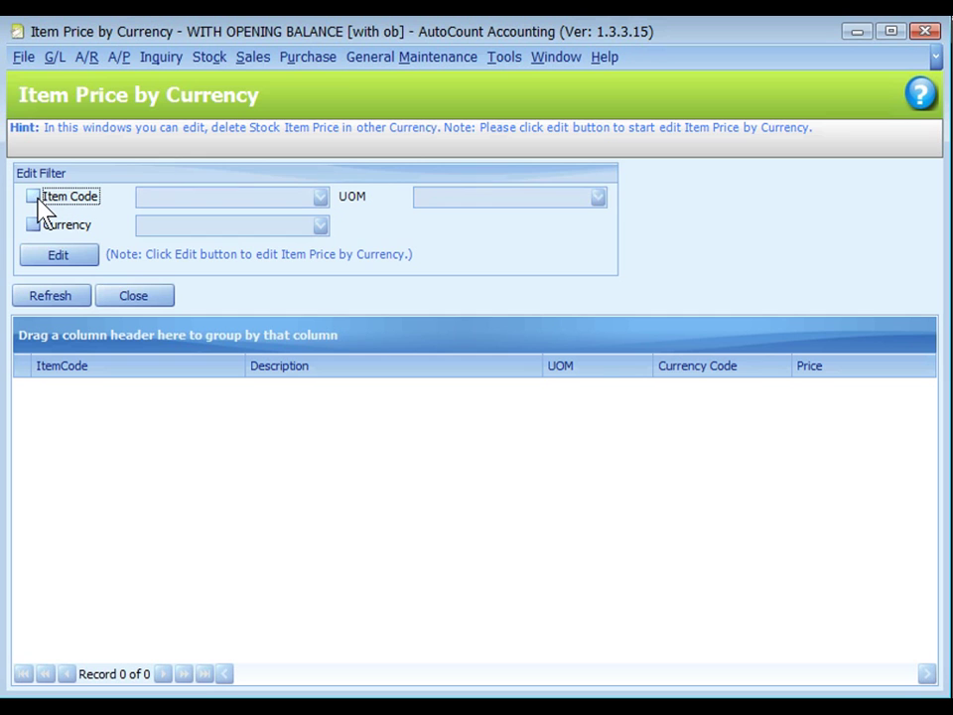
click(39, 226)
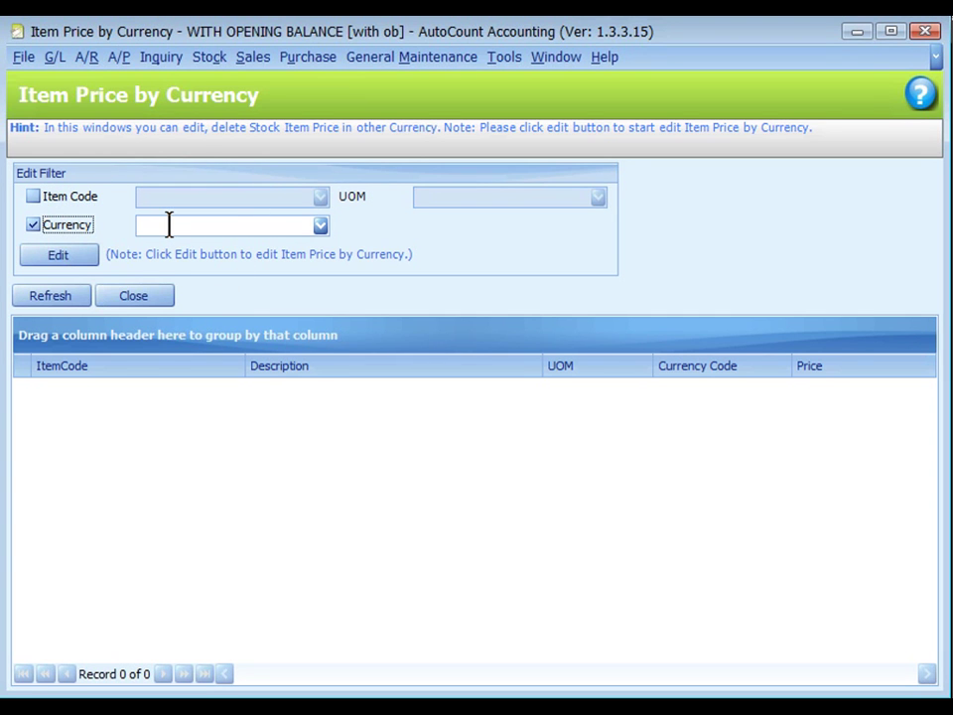
click(65, 196)
click(199, 226)
click(59, 256)
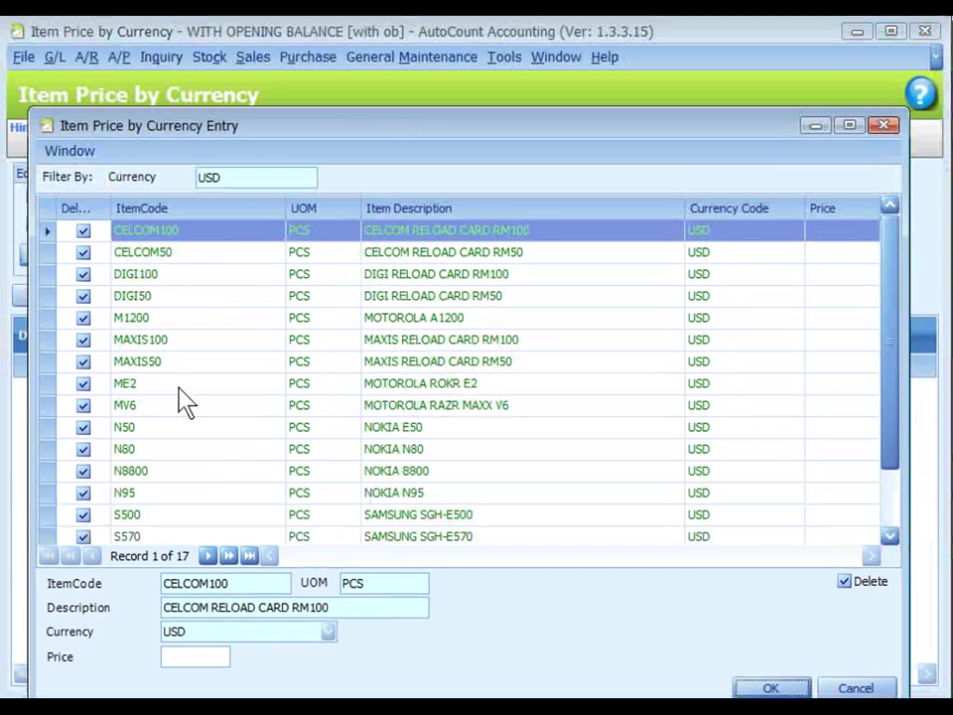
Step: Set the USD price of item ME2 (MOTOROLA ROKR E2) to 200
click(156, 287)
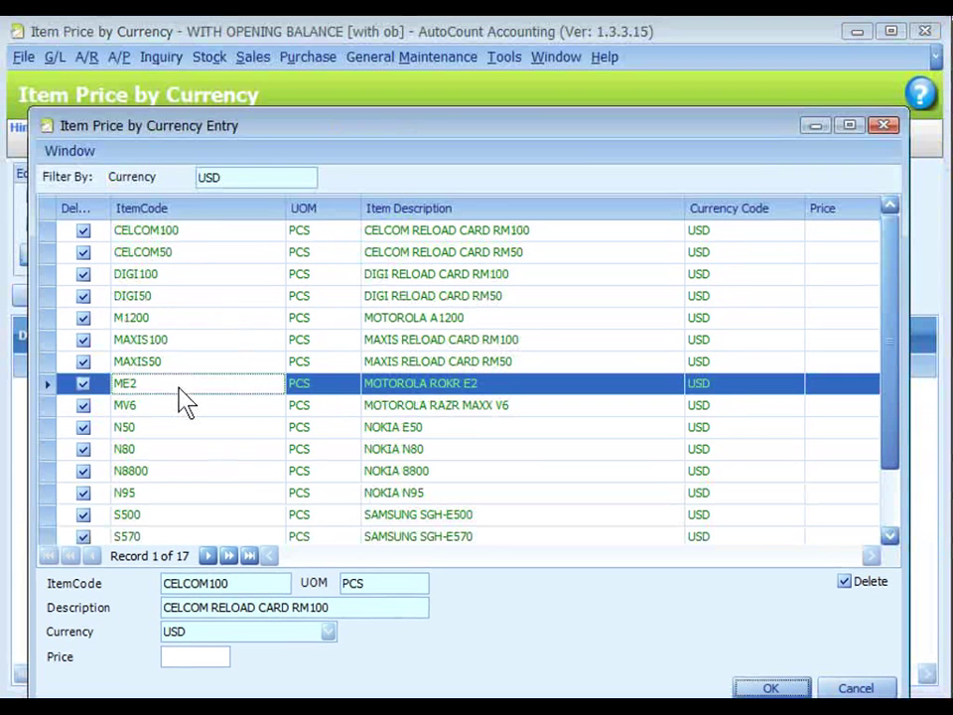
click(189, 659)
text(200)
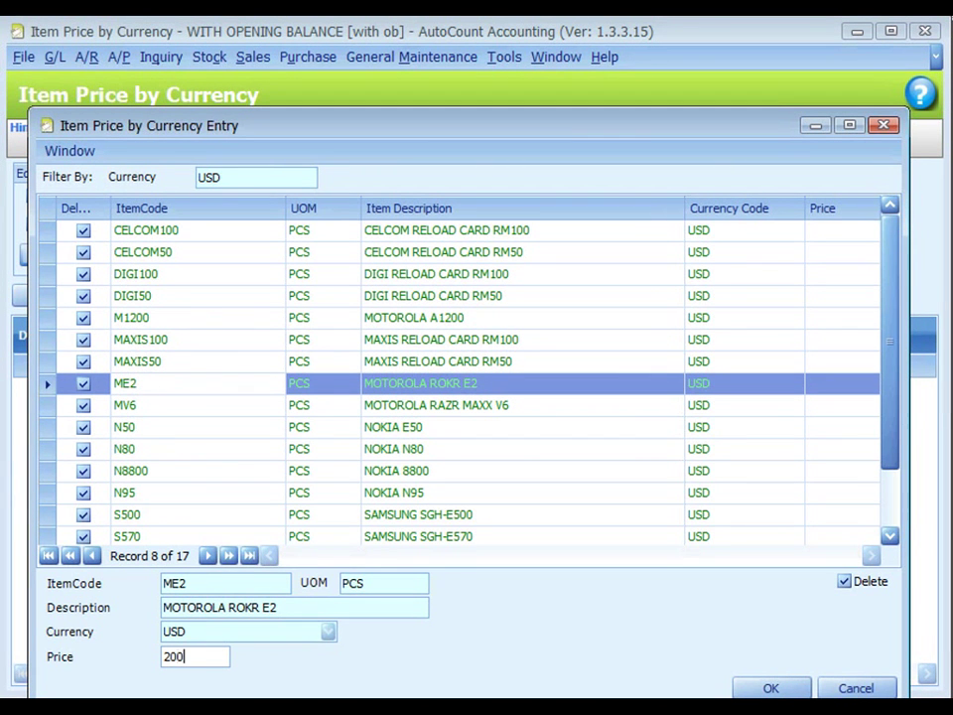
Step: Set the USD price of item N50 (NOKIA E50) to 430 and save the currency price entries
click(233, 423)
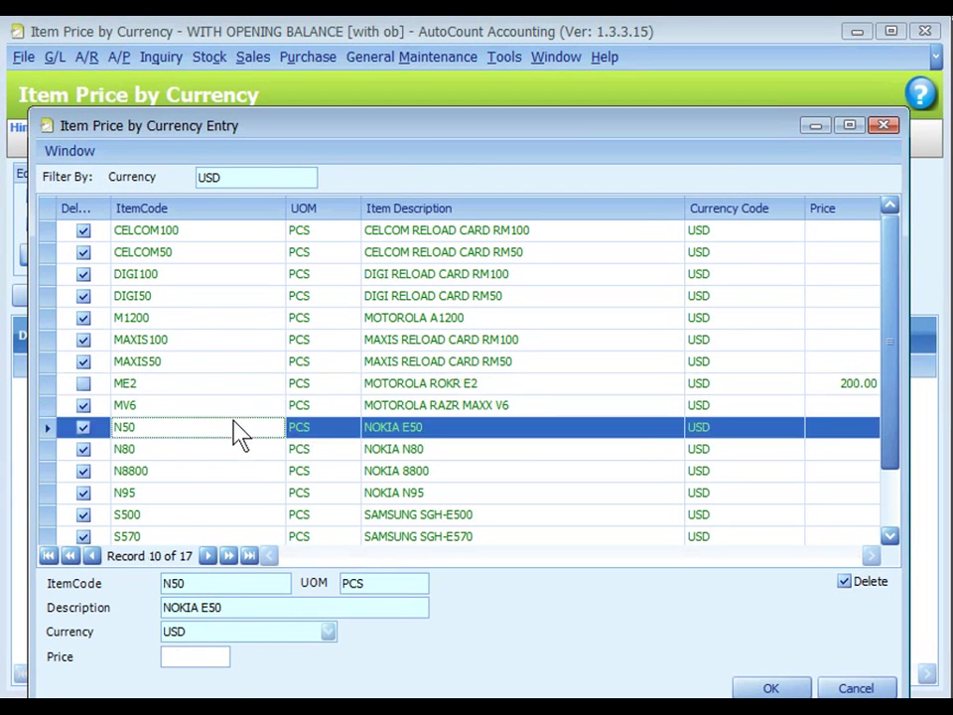
click(188, 656)
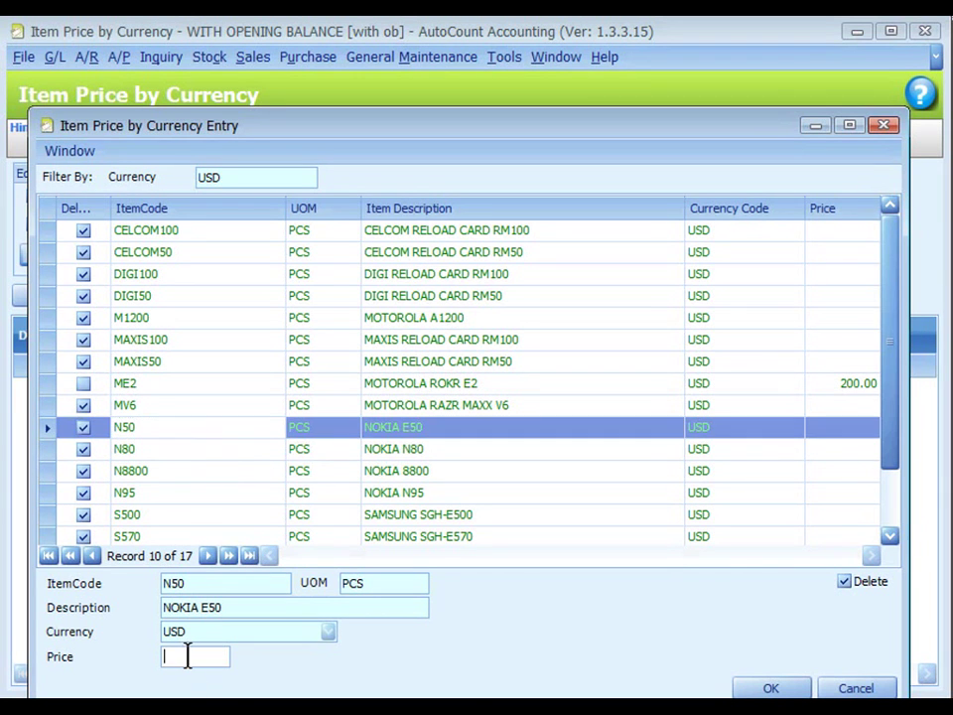
text(433)
key(BackSpace)
text(0)
click(117, 468)
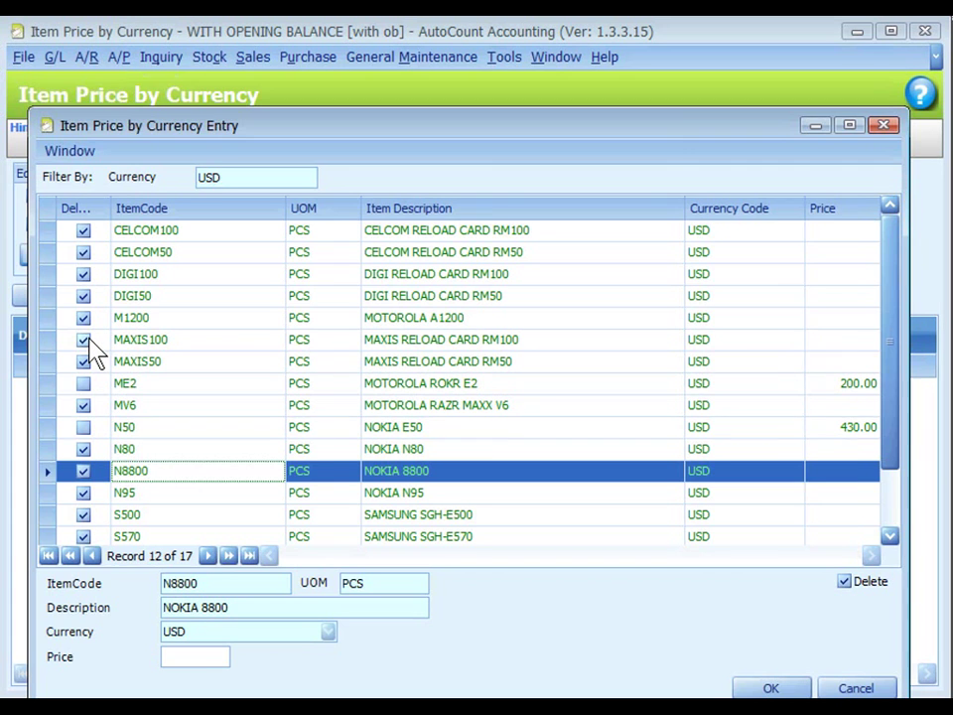
drag(674, 139, 676, 102)
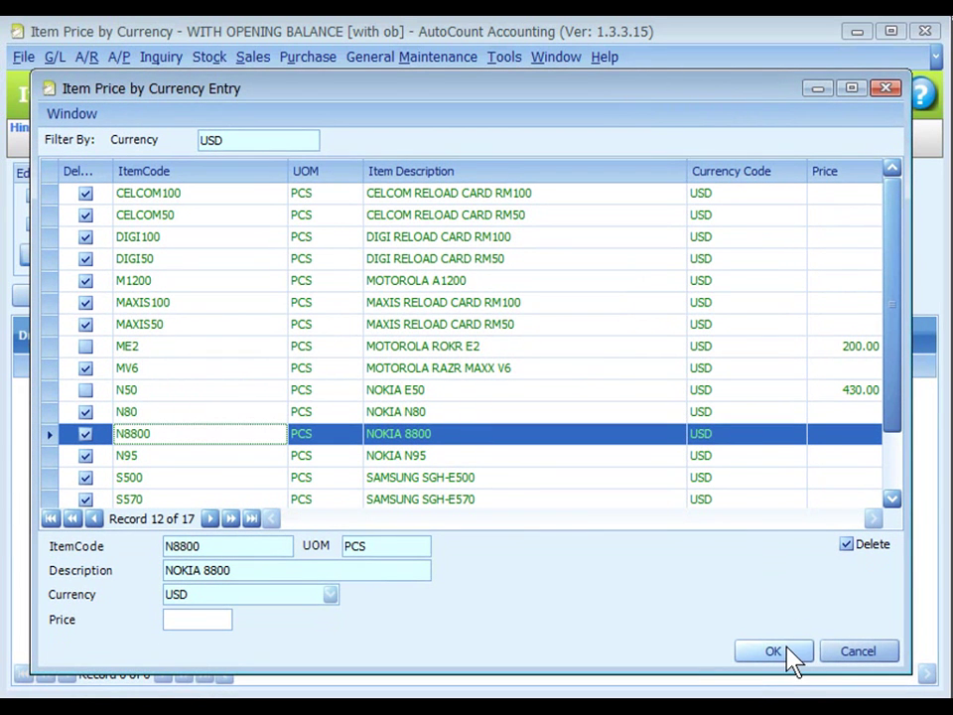
click(775, 652)
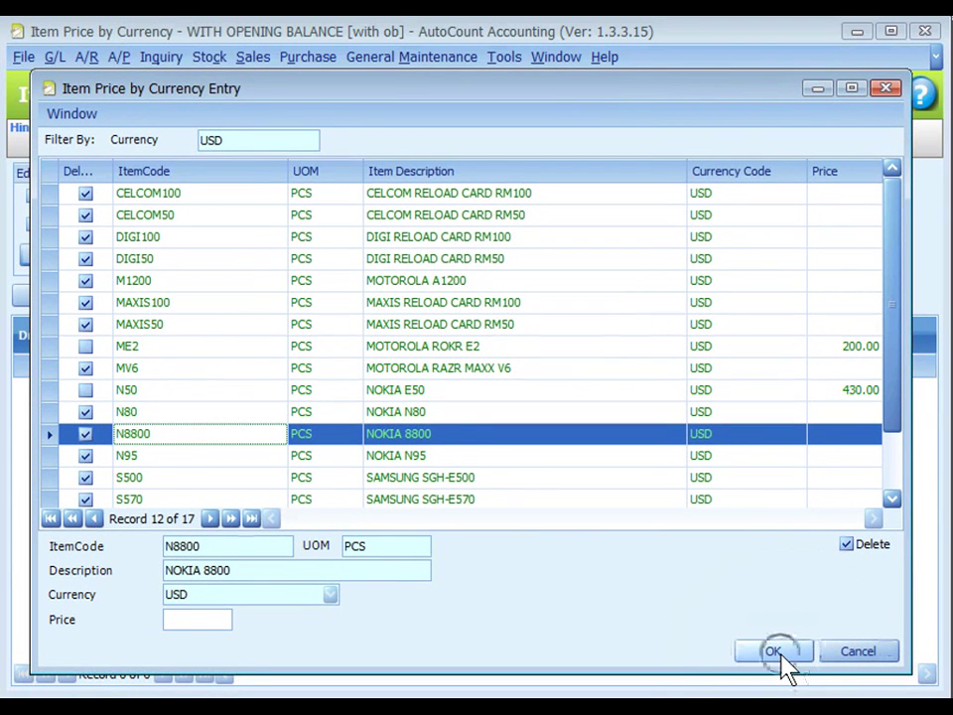